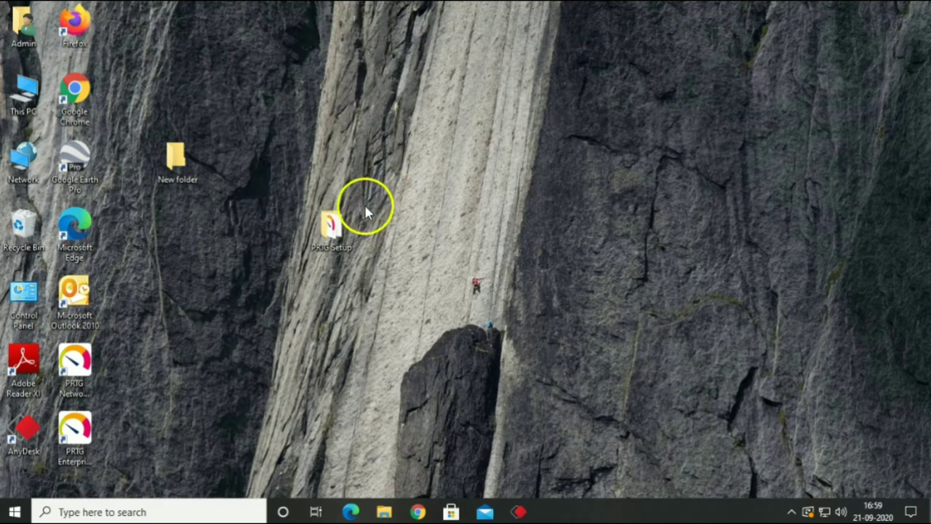
Step: Open the PRTG Network Monitor web interface and review the Main and Slave devices in the 1st group
double_click(80, 367)
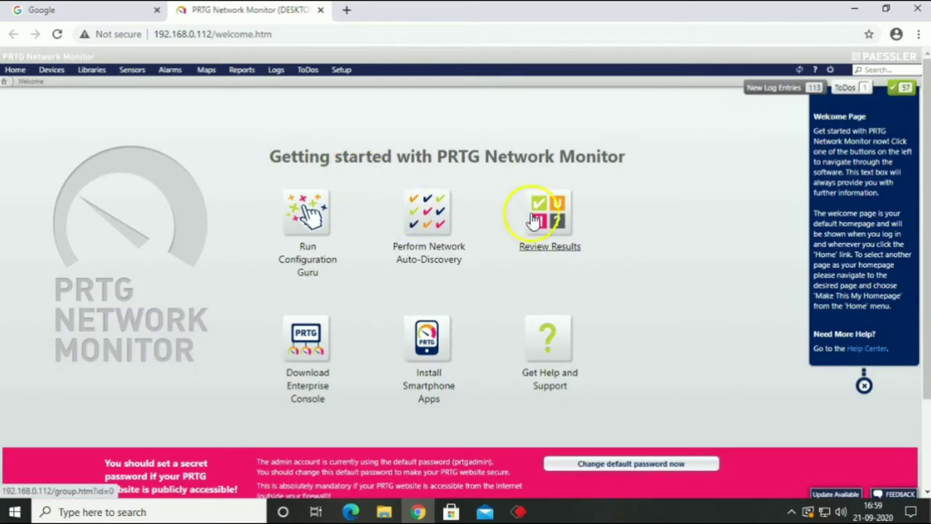
click(540, 227)
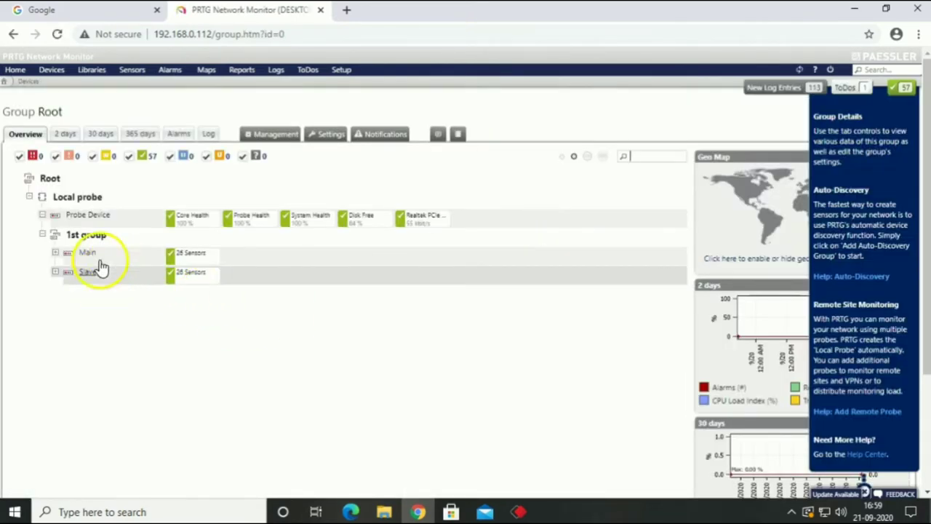
click(55, 253)
click(56, 253)
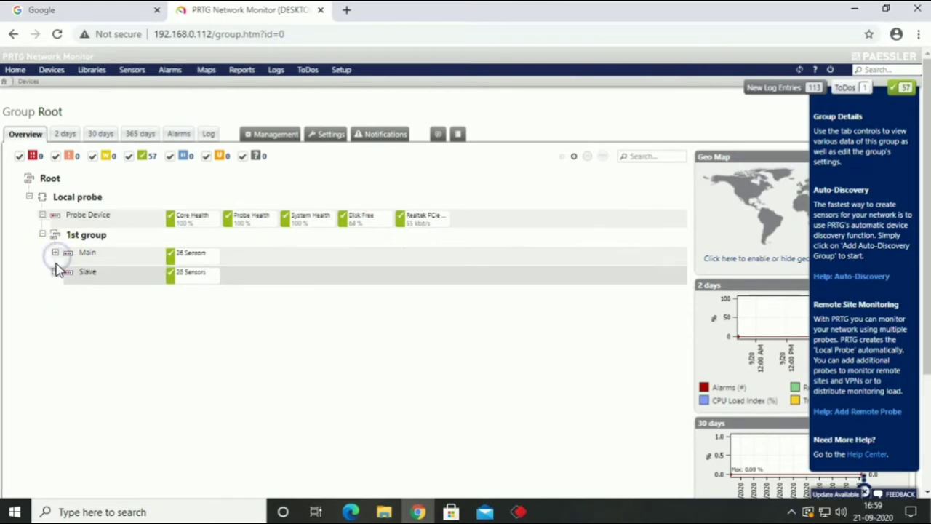
click(55, 271)
click(56, 272)
click(854, 10)
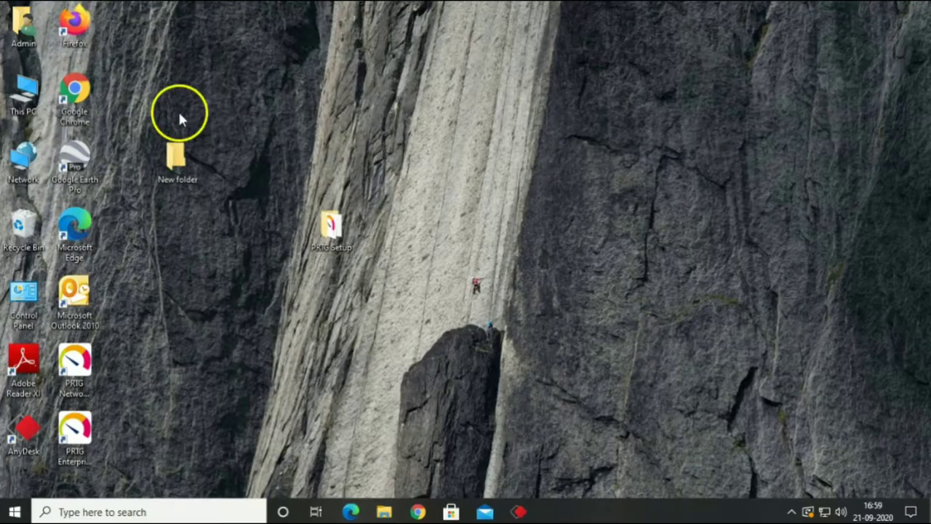
Step: In drive C:'s folder options, show hidden files, folders and drives, and stop hiding known file extensions and folder merge conflicts
double_click(30, 92)
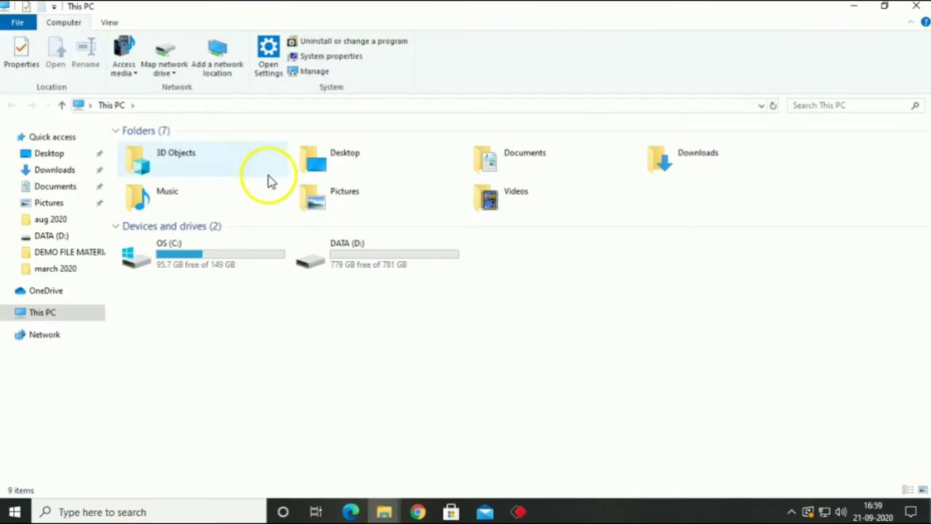
double_click(225, 250)
click(135, 22)
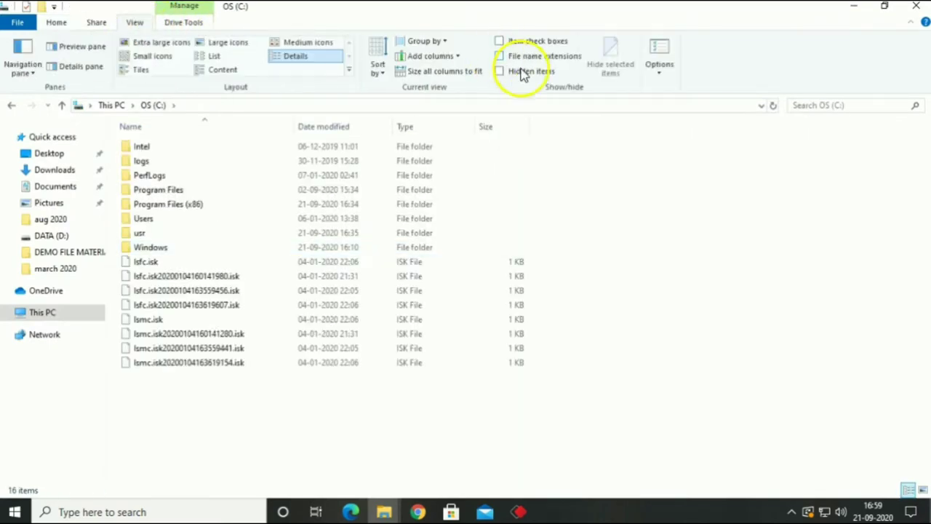
click(659, 54)
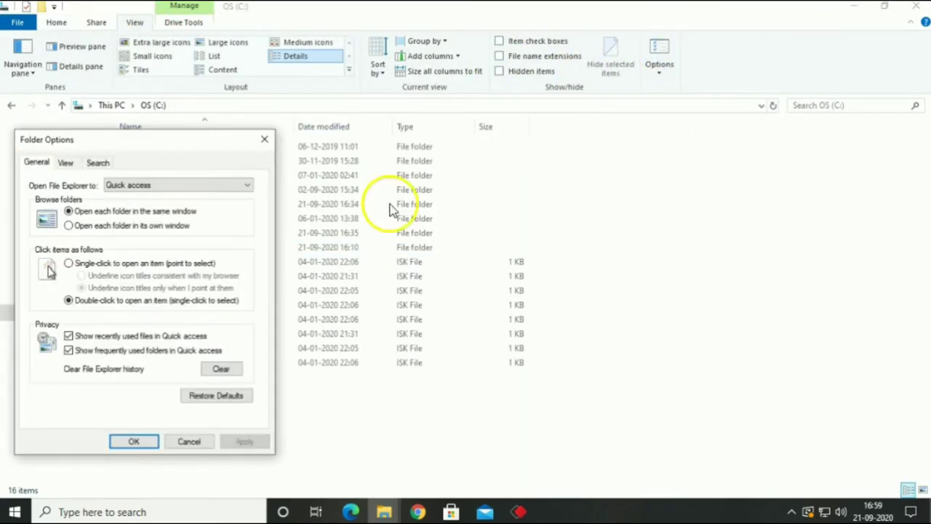
click(67, 163)
click(109, 354)
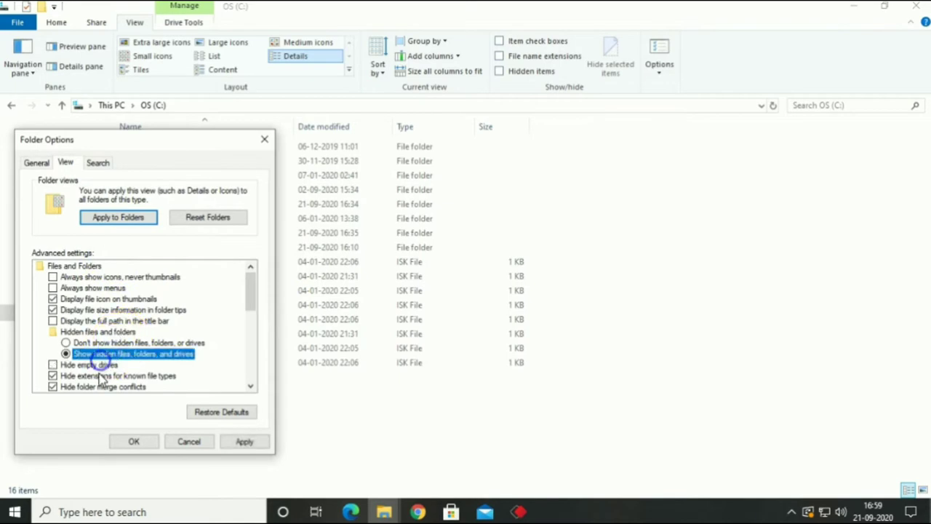
click(102, 375)
click(103, 386)
Step: Turn off hiding of protected operating system files and apply the folder options
scroll(104, 388, down, 1)
click(108, 386)
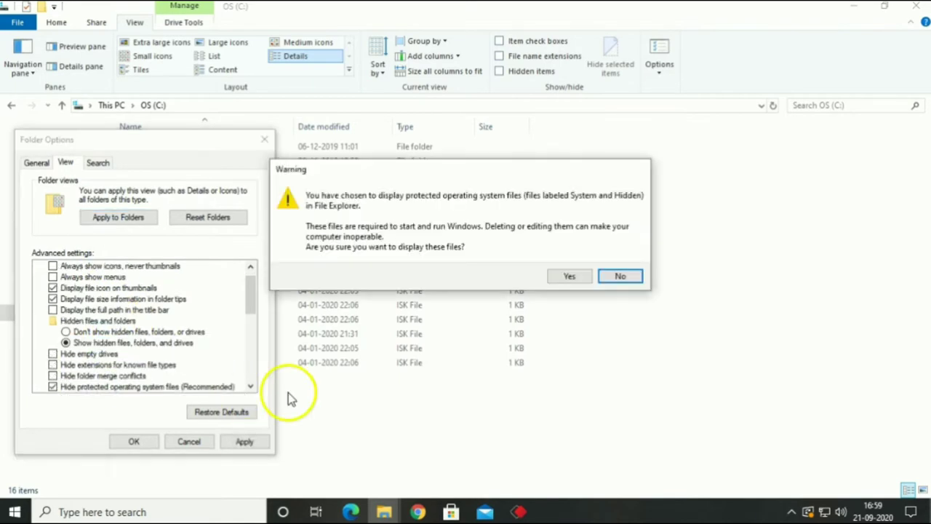
click(569, 276)
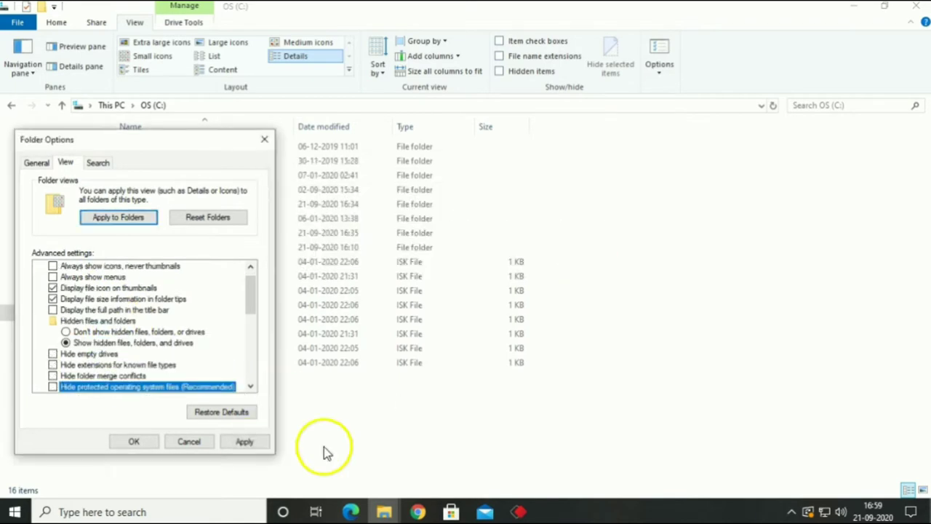
click(248, 451)
click(152, 445)
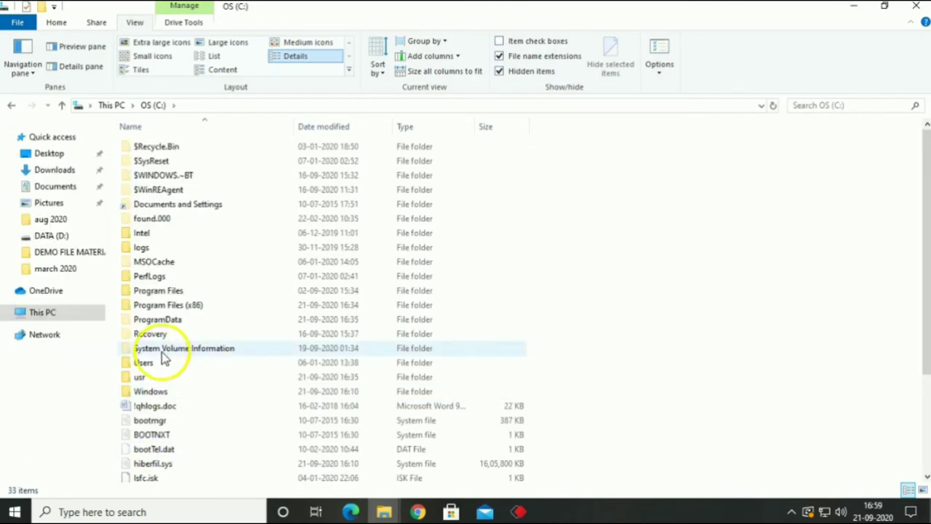
Step: In C:\ProgramData\Paessler\PRTG Network Monitor, copy PRTG Configuration.dat, PRTG Configuration.old and PRTG Graph Data Cache.dat
double_click(166, 321)
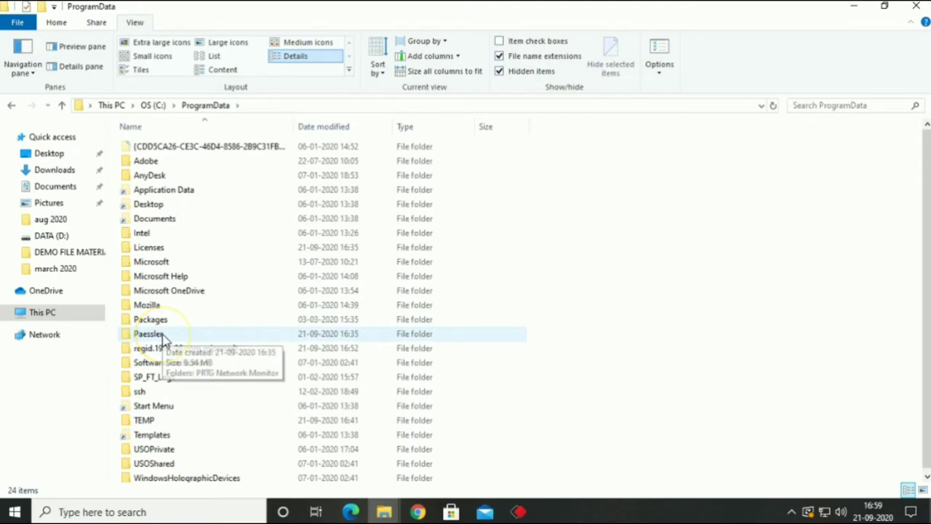
double_click(162, 333)
double_click(199, 145)
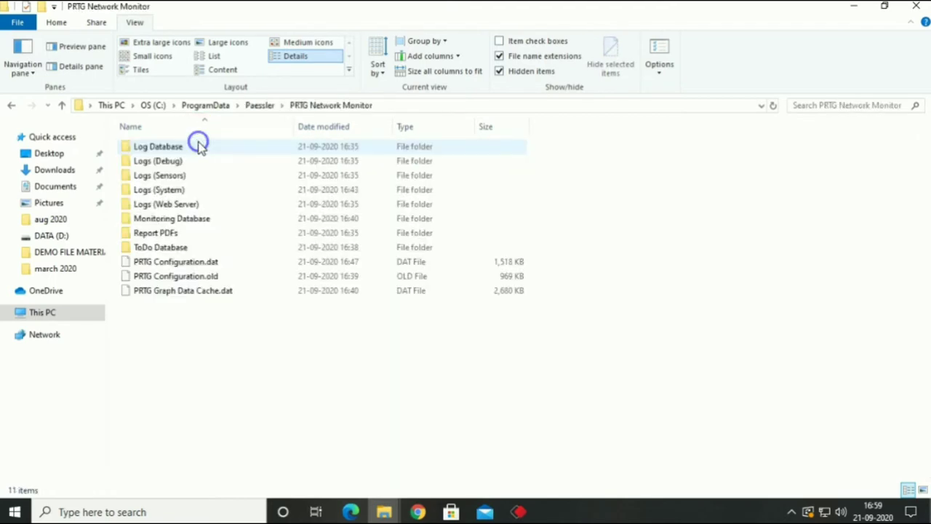
click(193, 249)
click(188, 263)
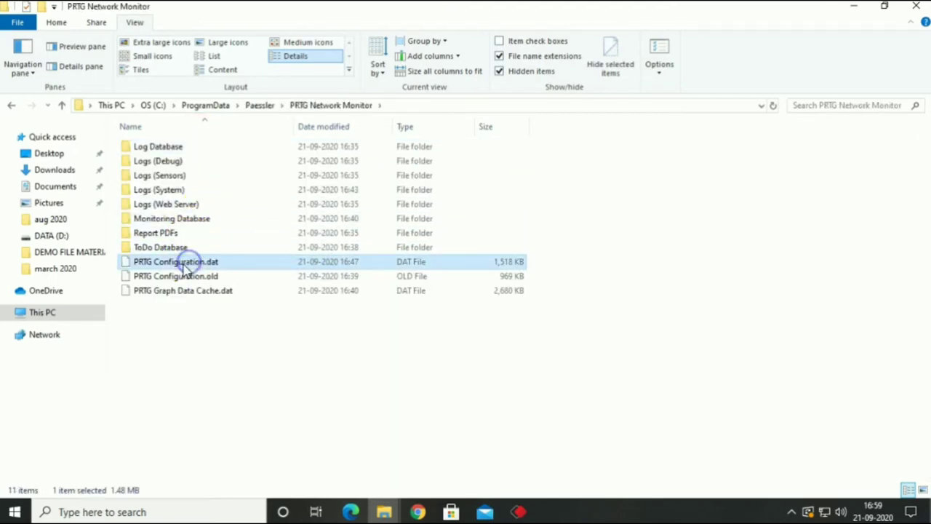
shift+click(340, 293)
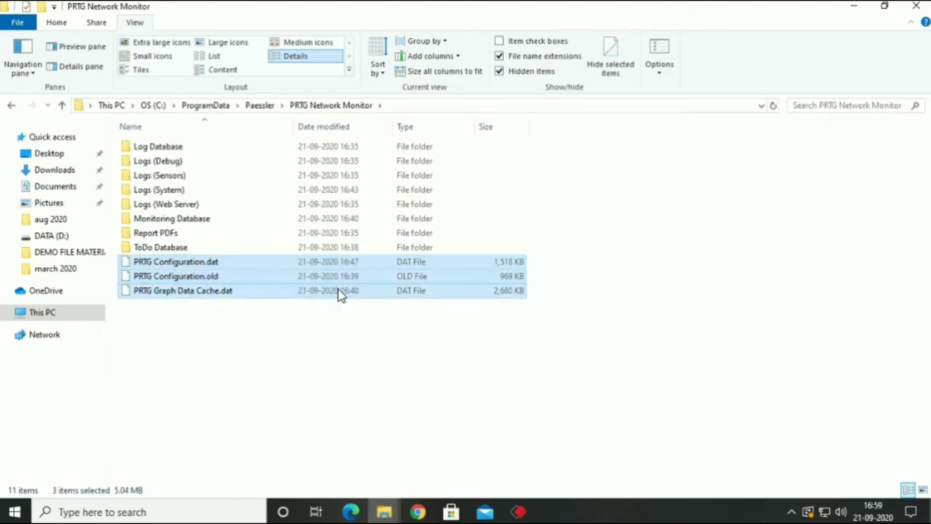
Step: Create a folder named Backup inside the desktop's PRTG Setup folder
key(super+d)
double_click(333, 233)
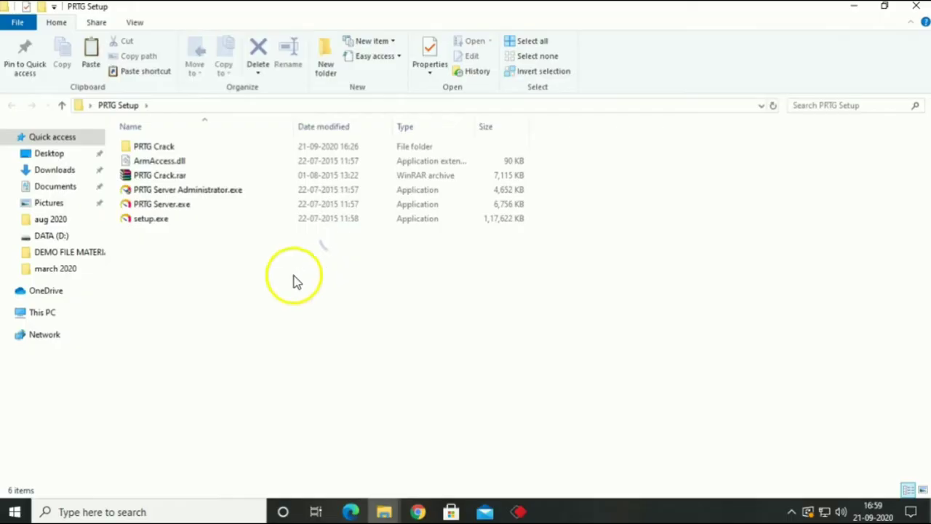
right_click(270, 265)
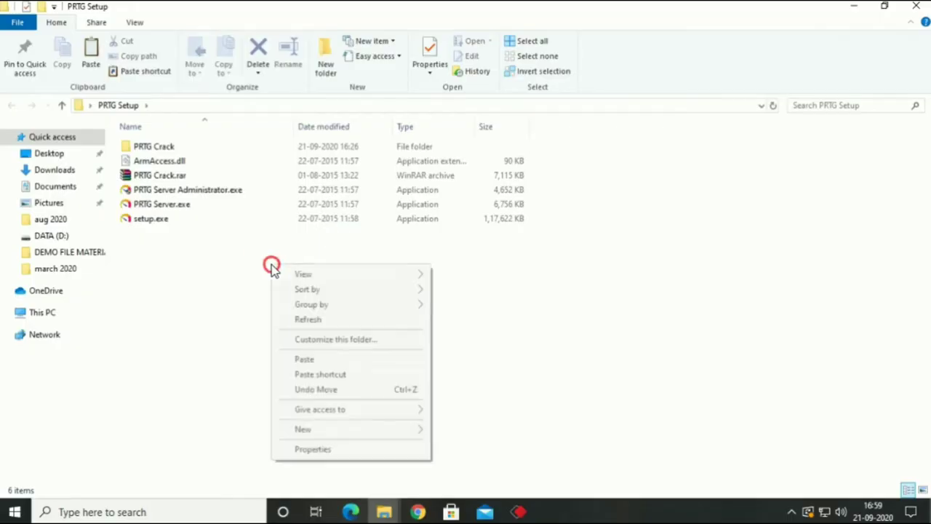
click(324, 430)
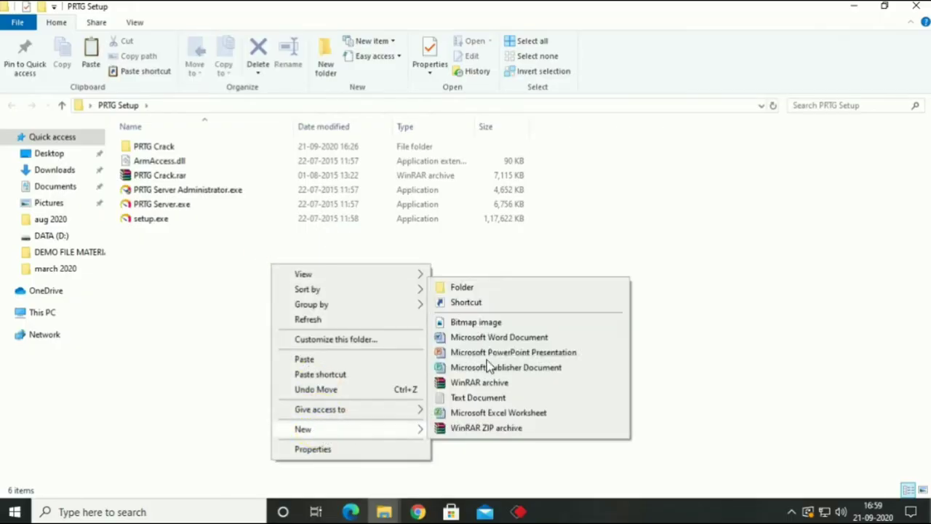
click(502, 293)
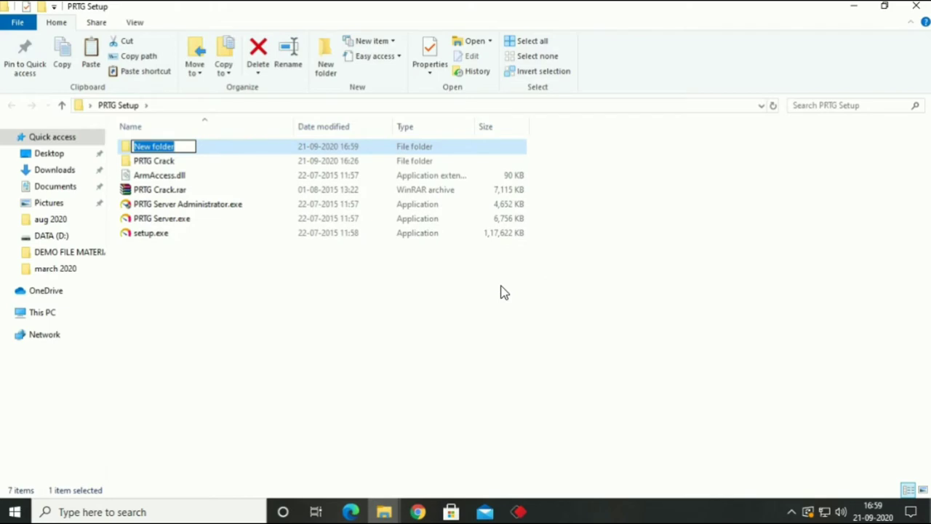
text(Backup)
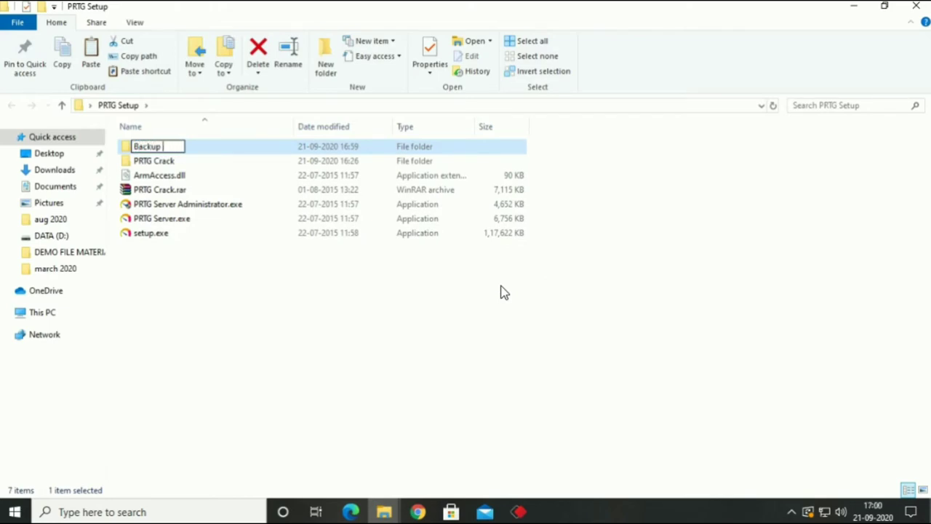
key(Return)
Step: Paste the three copied PRTG files into the Backup folder and minimize the window
key(Return)
key(ctrl+v)
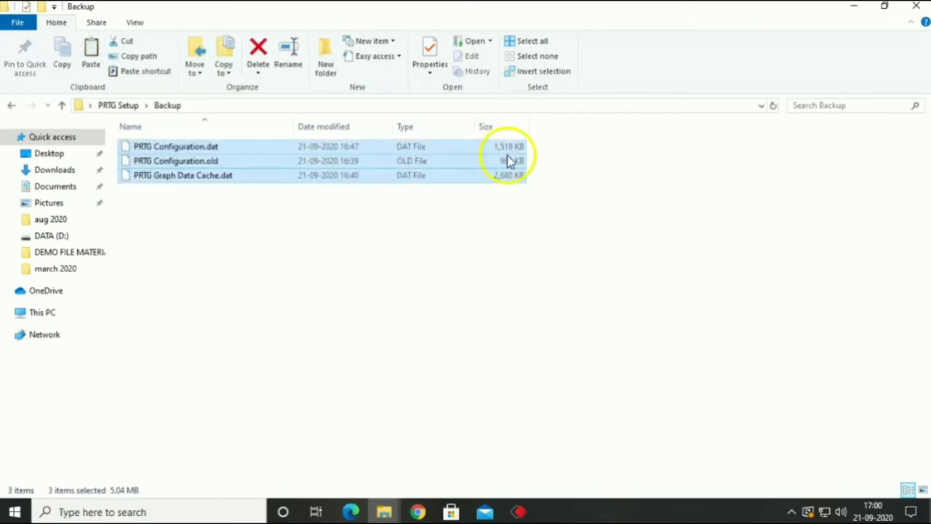
click(855, 10)
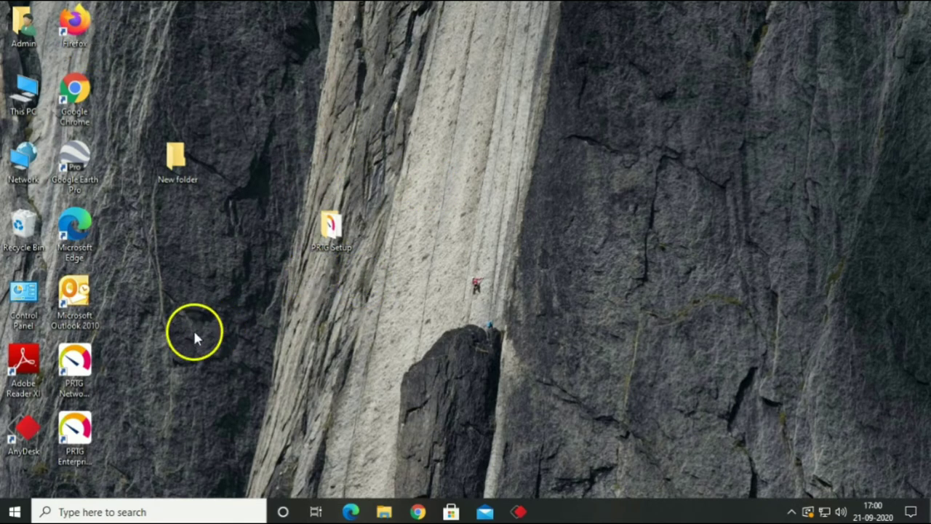
Step: Check the saved PRTG files in the Backup folder inside PRTG Setup
double_click(333, 244)
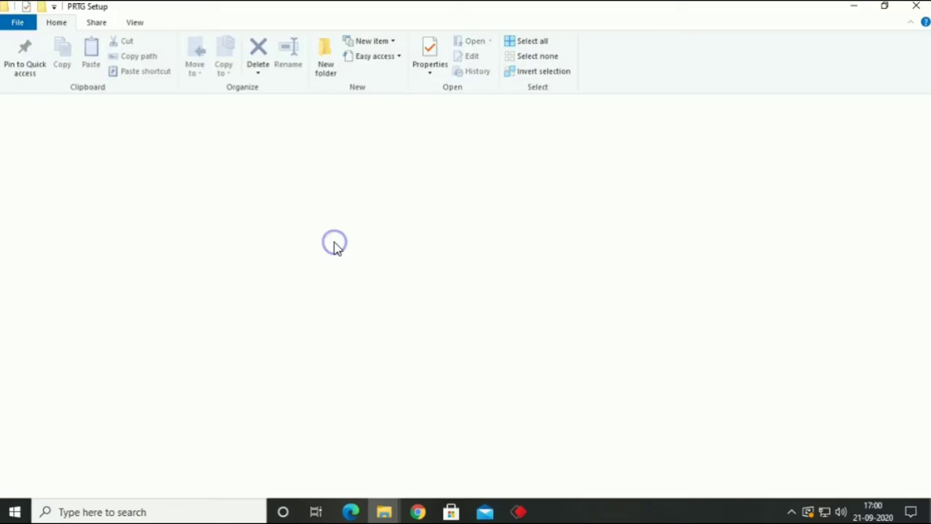
click(213, 150)
double_click(212, 150)
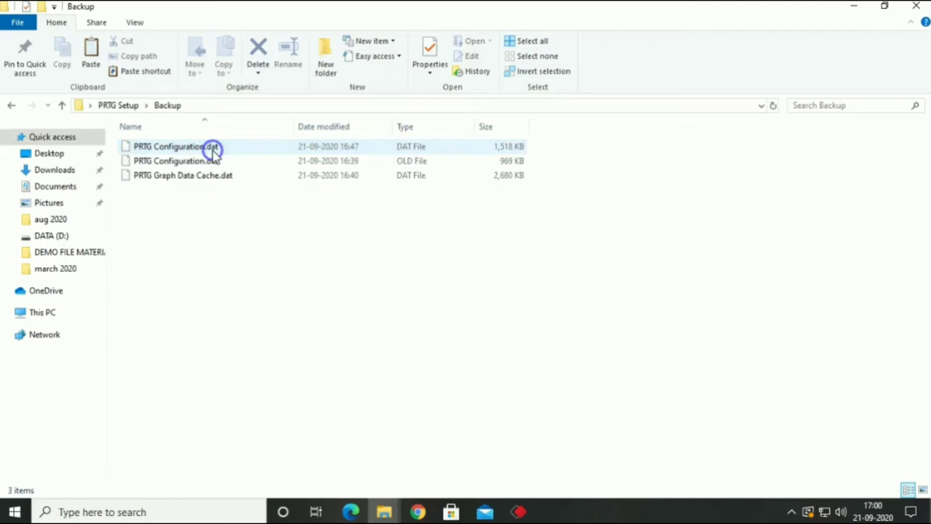
click(855, 9)
Step: Open the PRTG Network Monitor web interface and review the root group's device tree
double_click(78, 366)
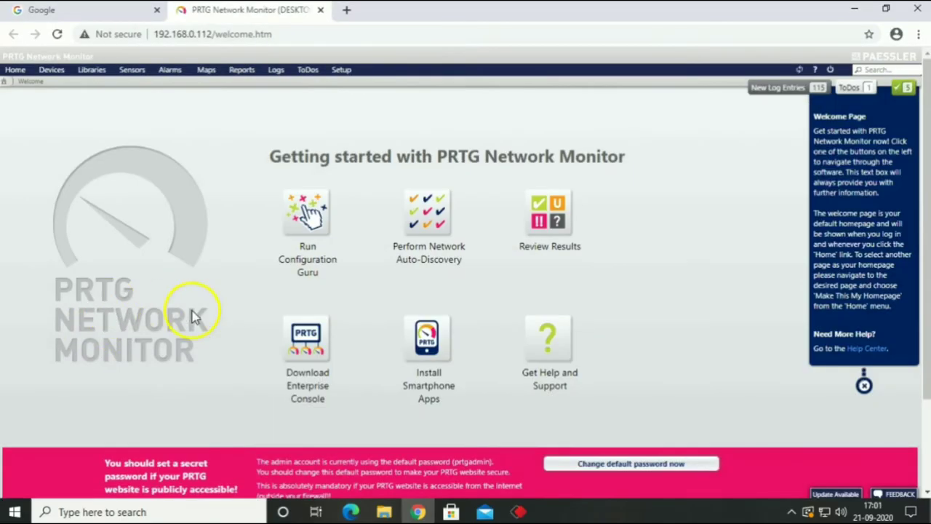
click(547, 212)
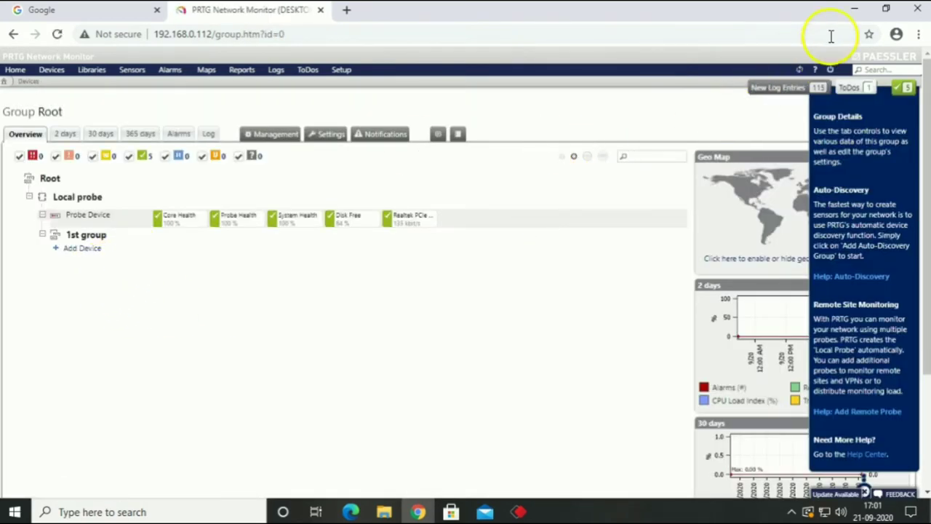
click(854, 9)
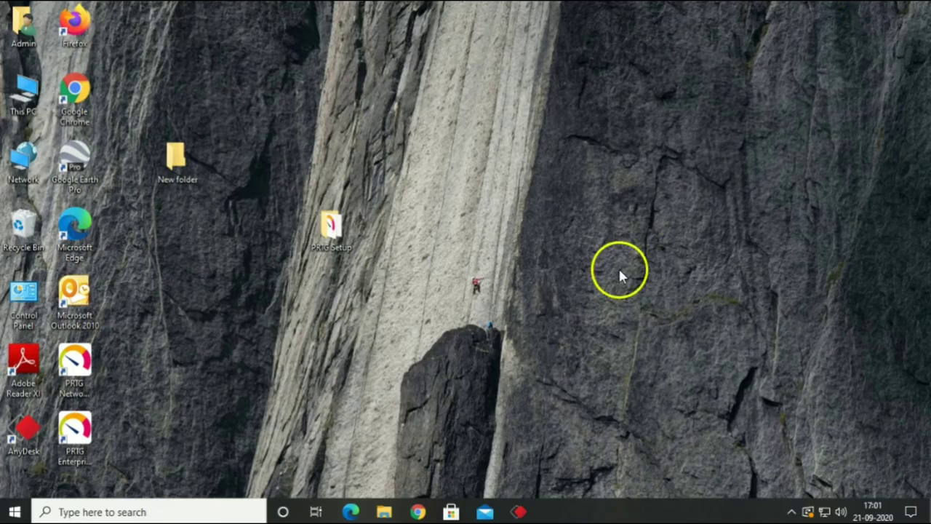
Step: Close the PRTG Network Monitor page in the browser and minimize the browser
click(417, 509)
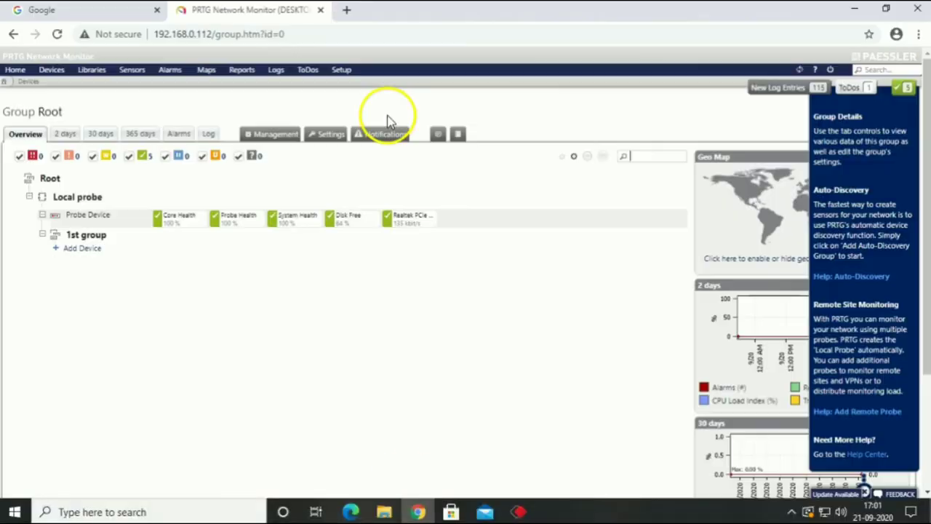
click(322, 12)
click(854, 10)
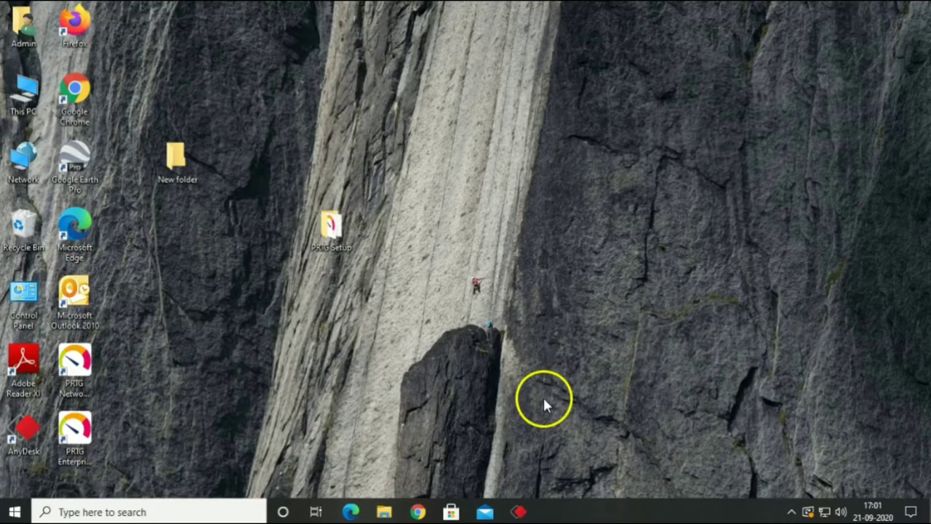
Step: Exit the PRTG program running in the system tray and refresh the desktop
right_click(595, 508)
click(791, 512)
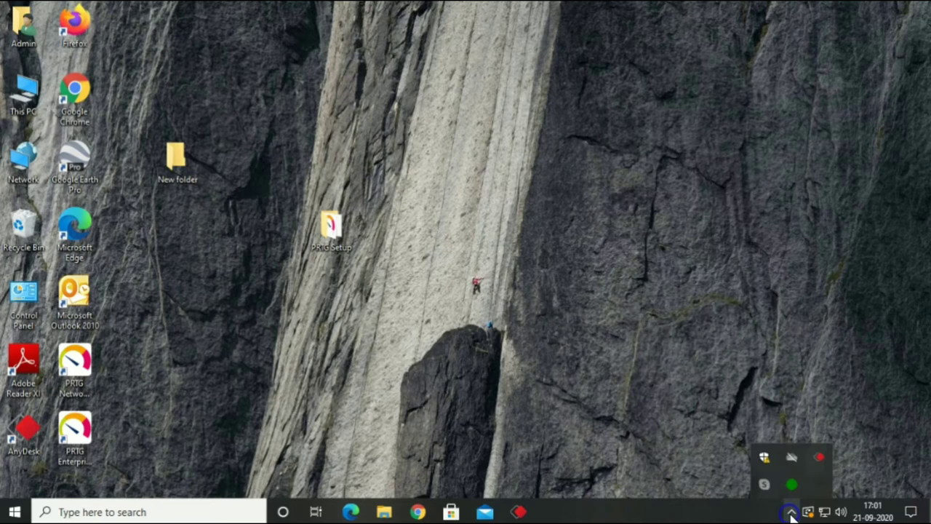
right_click(791, 493)
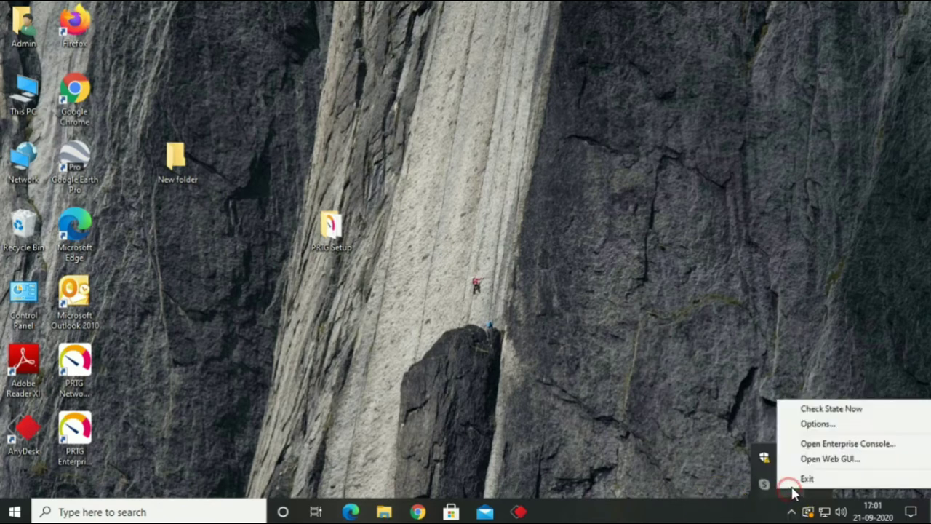
click(800, 478)
right_click(546, 380)
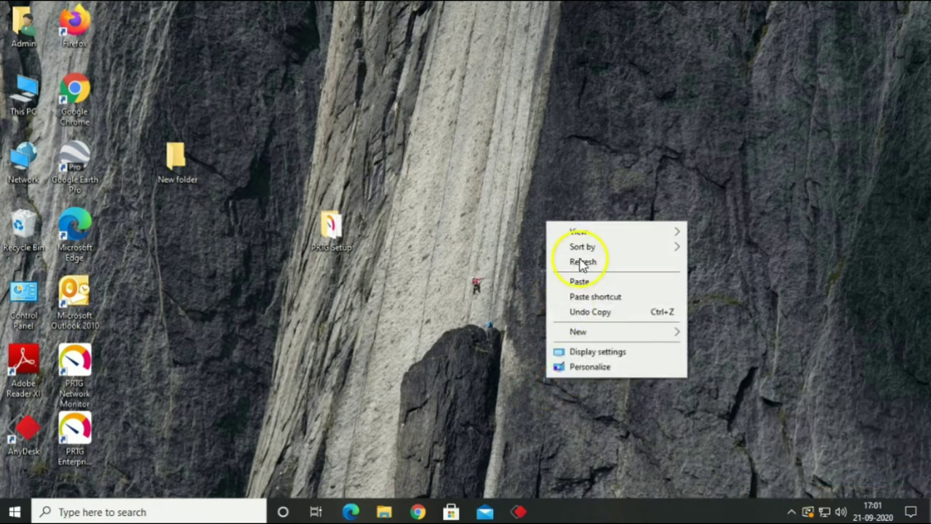
click(580, 262)
Step: Open the Windows Services console from Task Manager's services list and close Task Manager
right_click(589, 513)
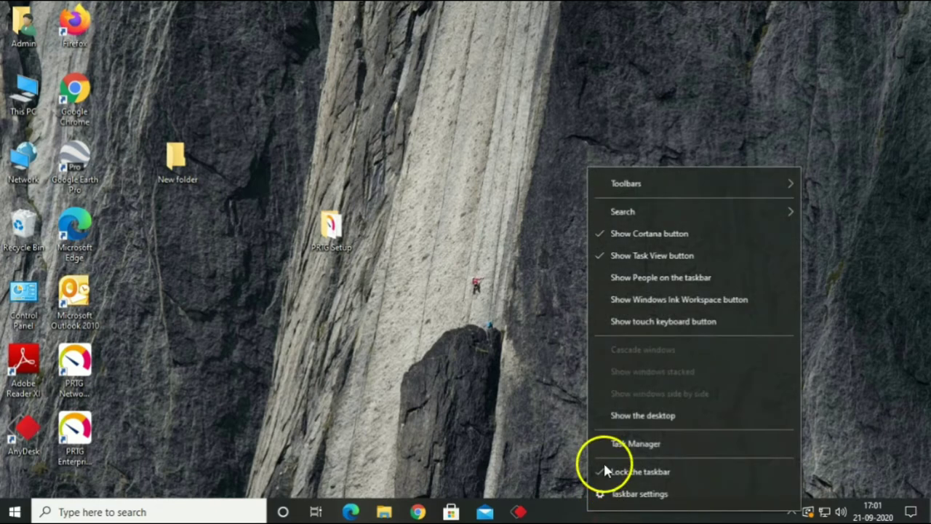
click(607, 443)
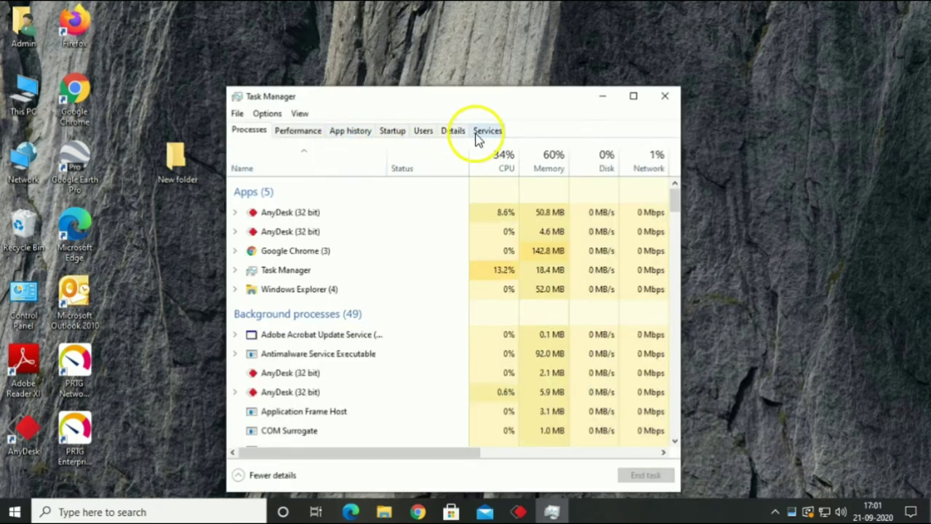
click(477, 131)
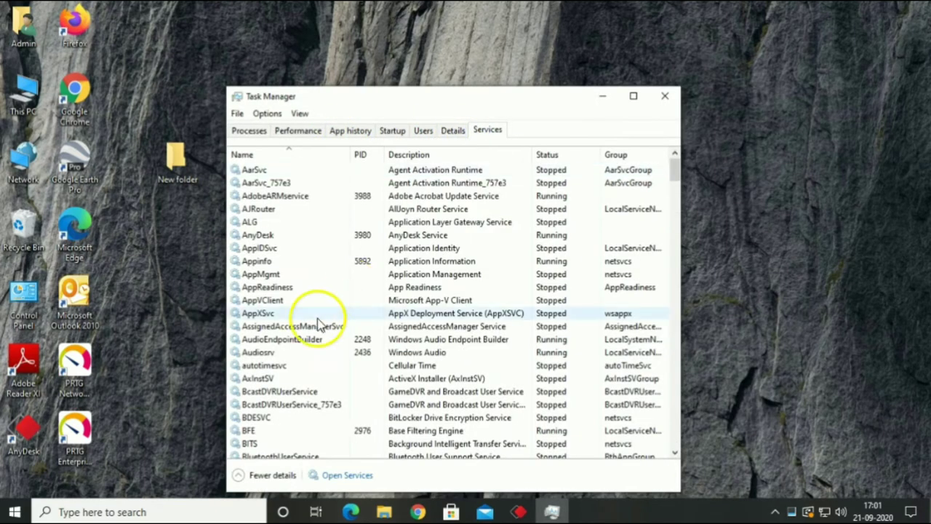
click(346, 474)
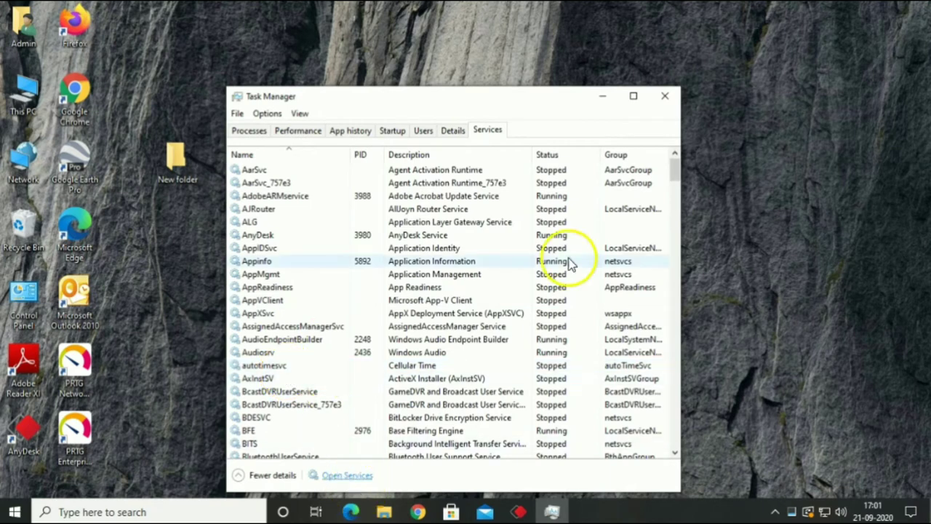
click(669, 99)
Step: Find the PRTG Core Server Service in the services list and stop it
click(410, 240)
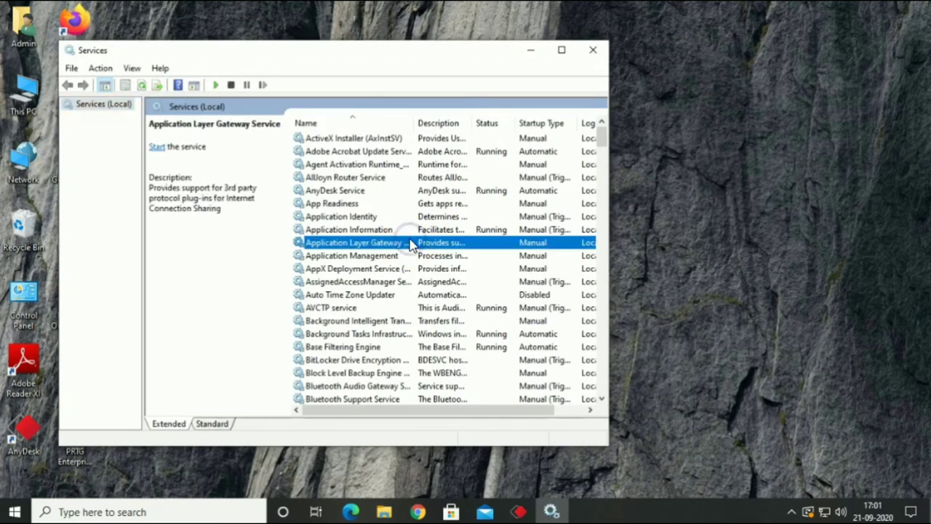
key(p)
key(p)
key(p)
key(p)
key(p)
key(p)
key(p)
key(p)
key(p)
key(p)
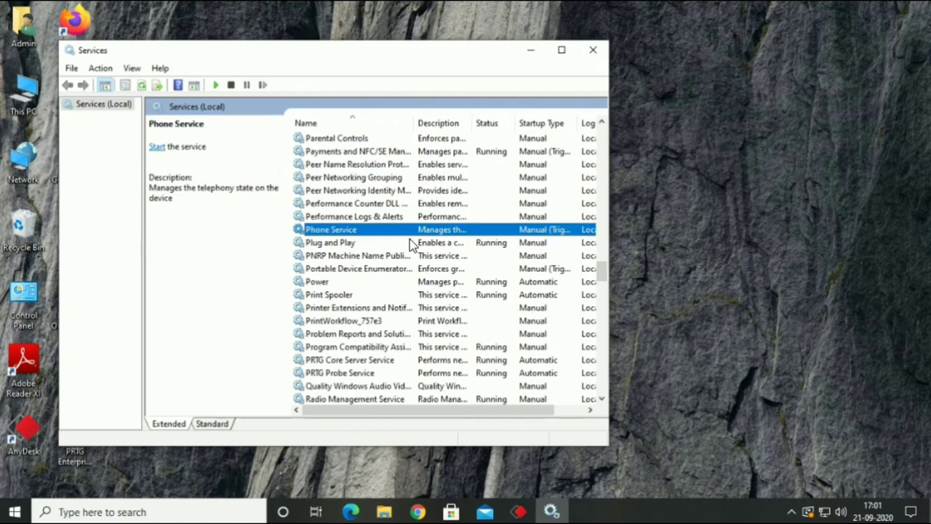
click(327, 359)
right_click(327, 360)
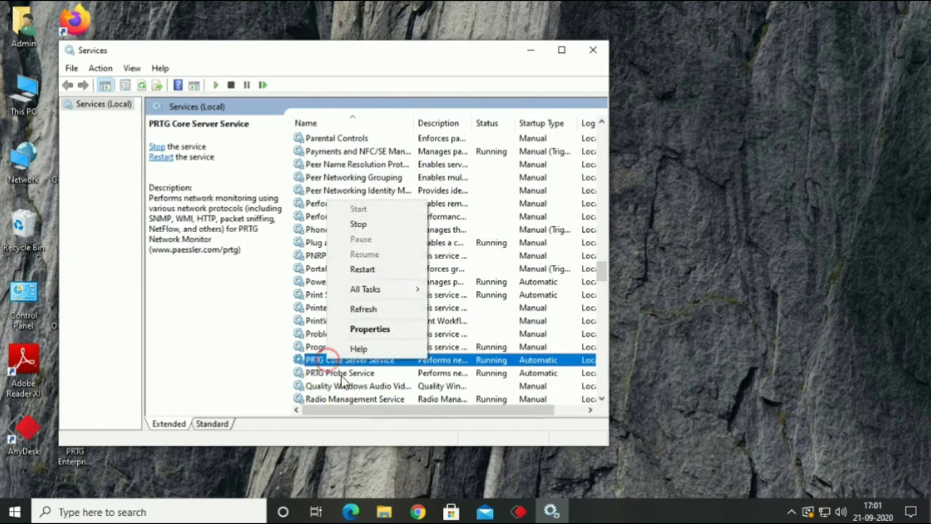
click(371, 227)
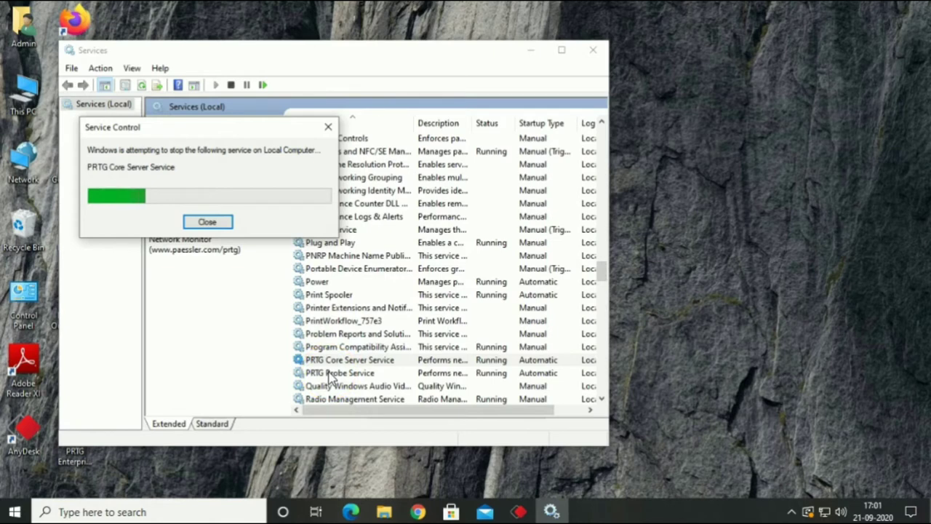
Step: Stop the PRTG Probe Service and minimize the Services console
click(325, 374)
right_click(345, 371)
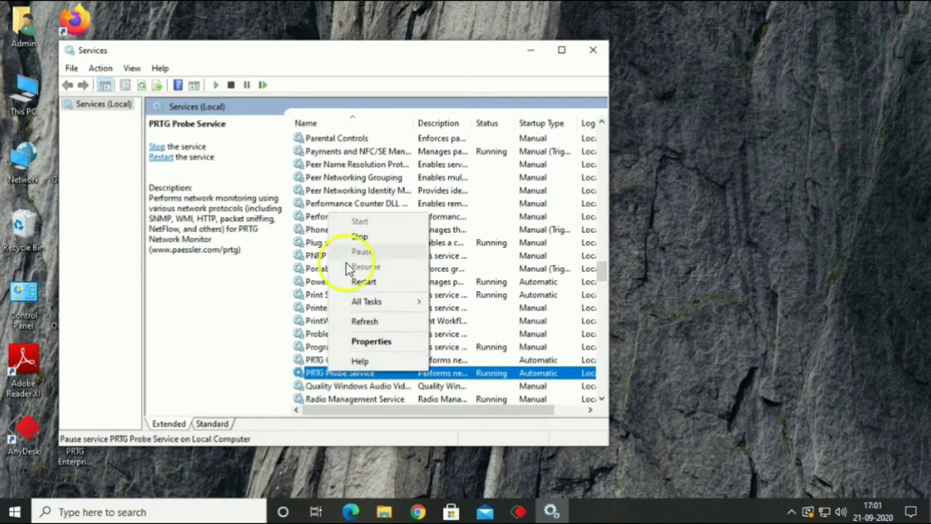
click(351, 235)
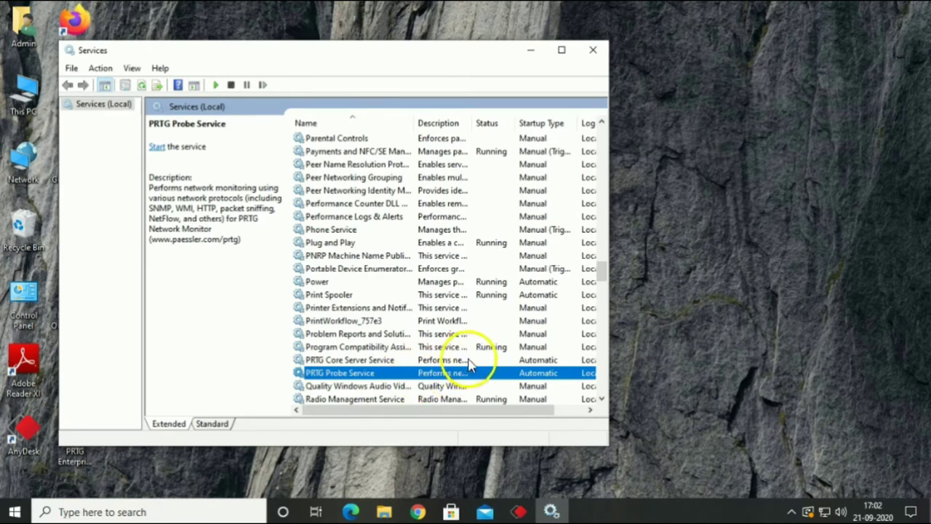
click(638, 337)
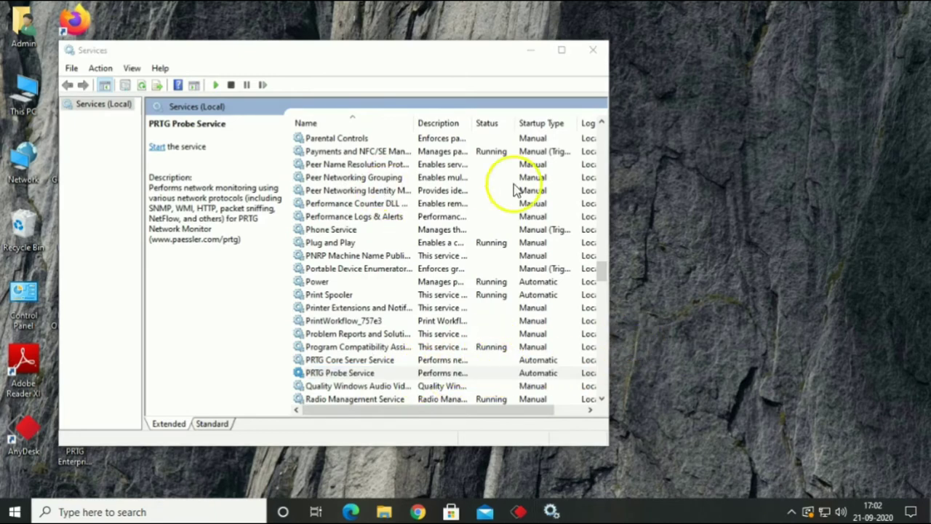
click(529, 50)
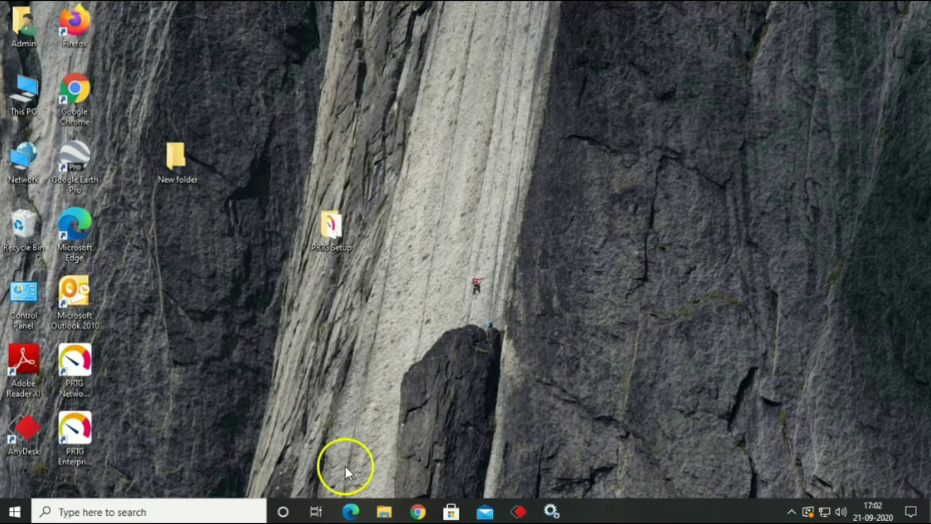
Step: Switch to the open Backup folder window in File Explorer and browse to the OS (C:) drive
mouse_move(384, 512)
click(461, 455)
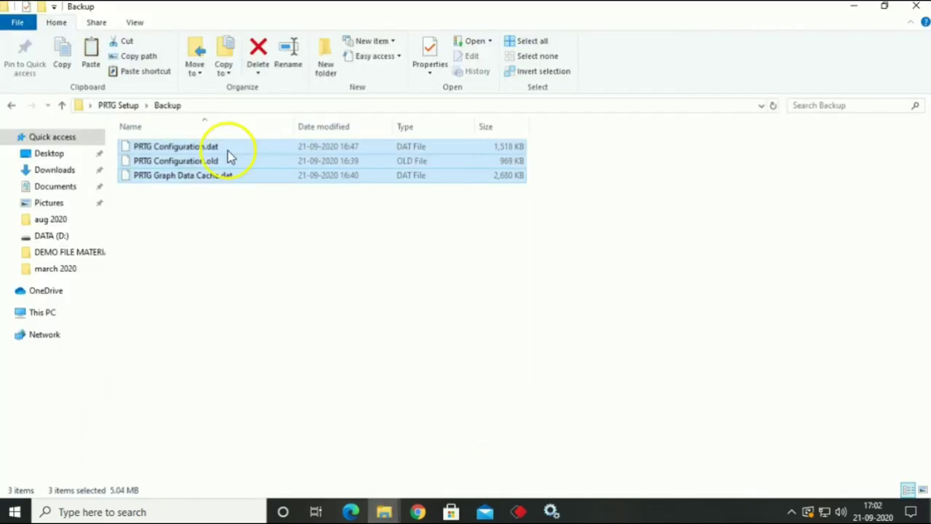
click(64, 315)
double_click(210, 252)
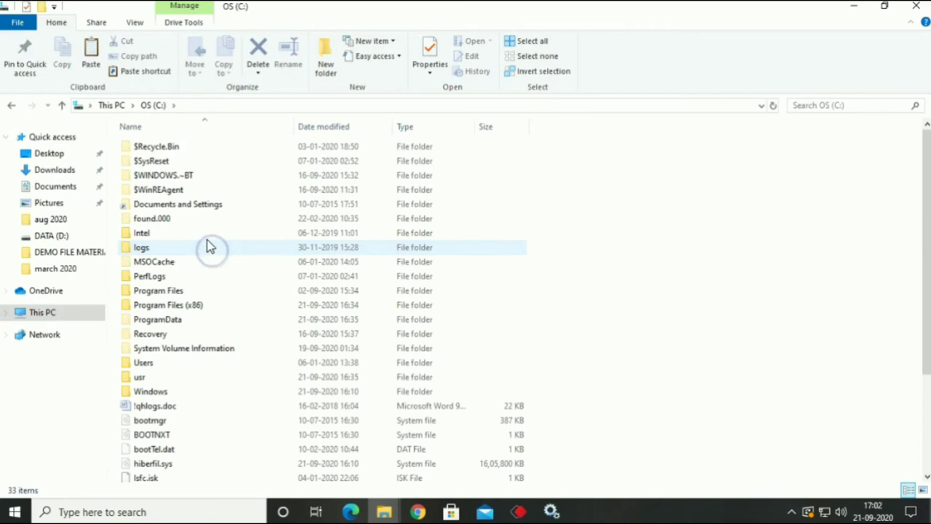
Step: Check the settings for hidden files and protected operating system files in Folder Options, leaving them as they are
click(135, 22)
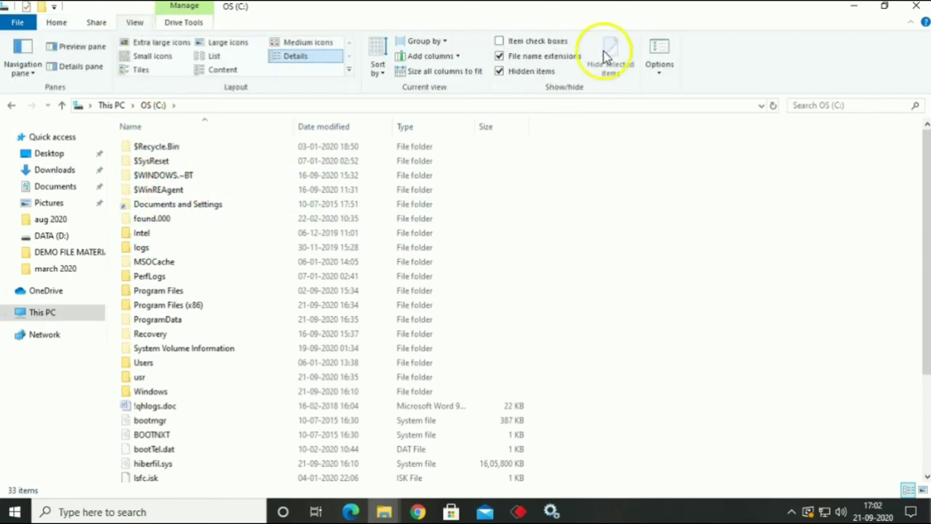
click(660, 55)
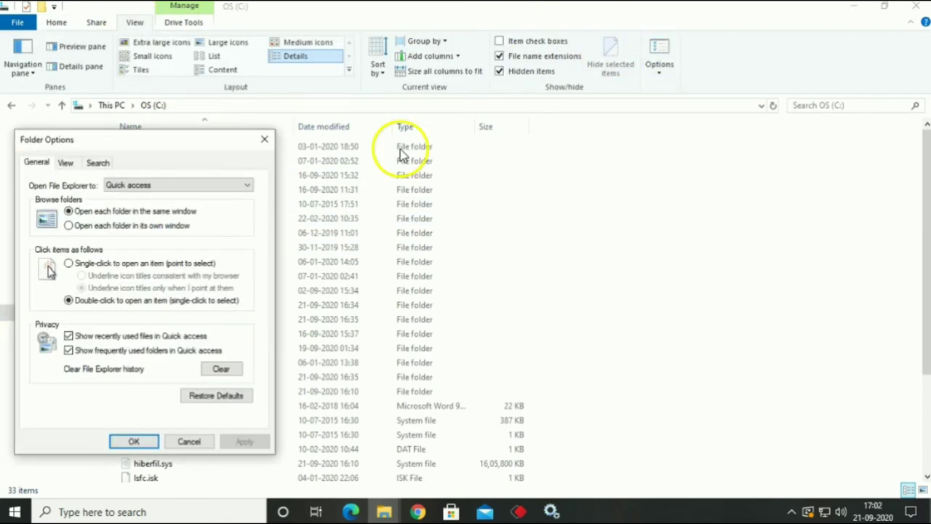
click(67, 163)
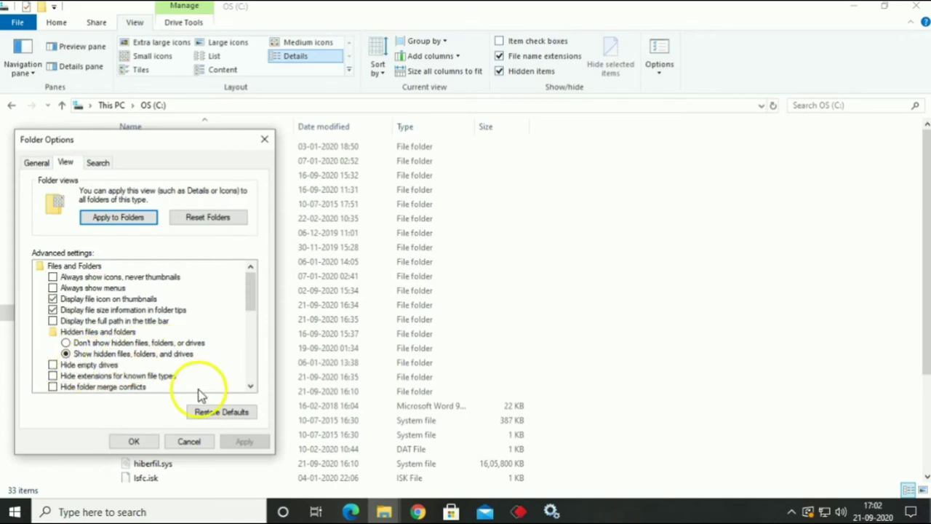
click(251, 386)
click(251, 387)
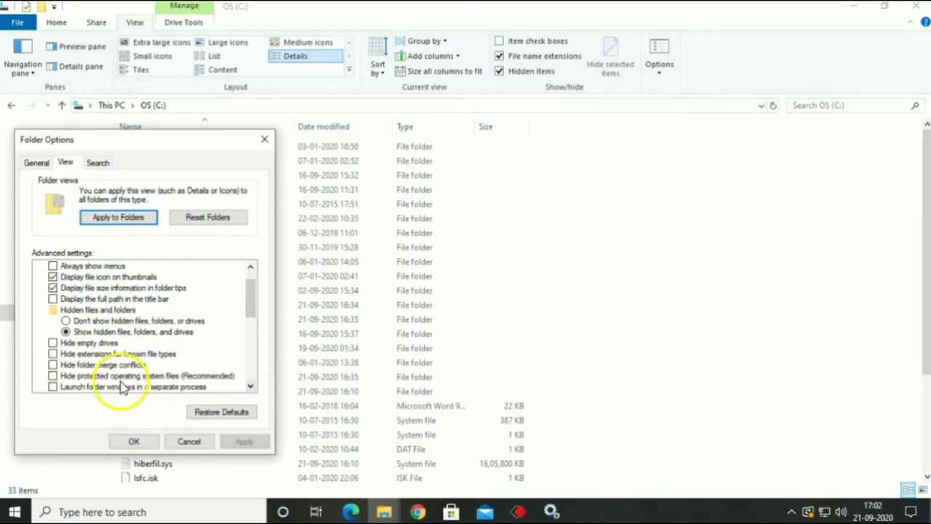
click(185, 442)
Step: Paste the copied backup files into ProgramData > Paessler > PRTG Network Monitor, replacing the existing files with administrator permission
double_click(162, 321)
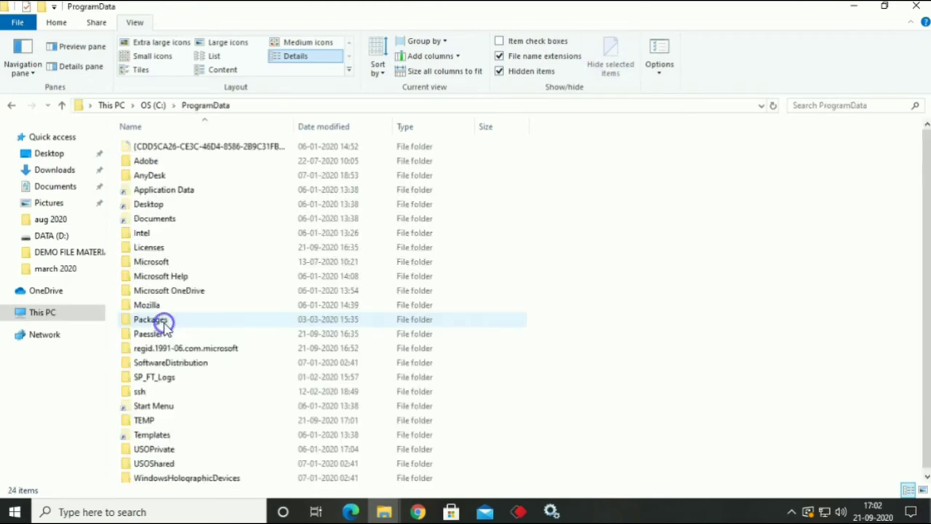
double_click(161, 335)
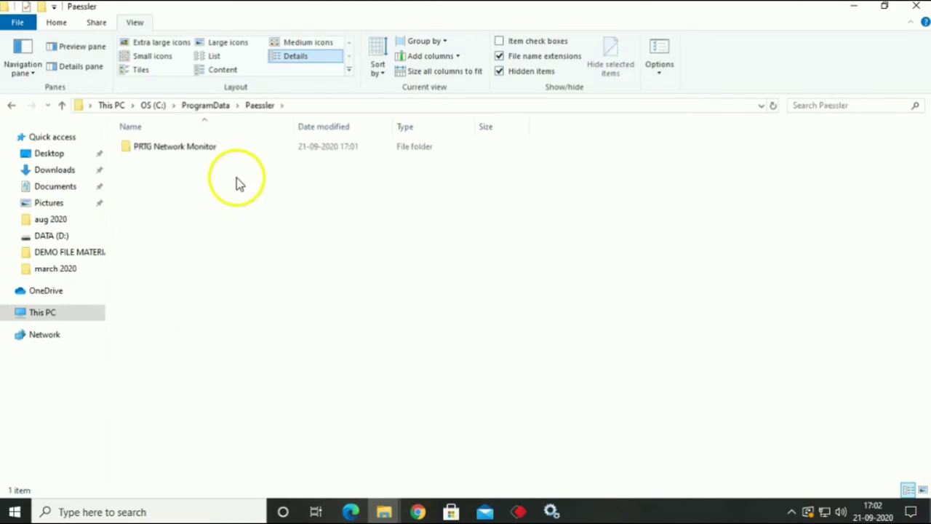
double_click(237, 145)
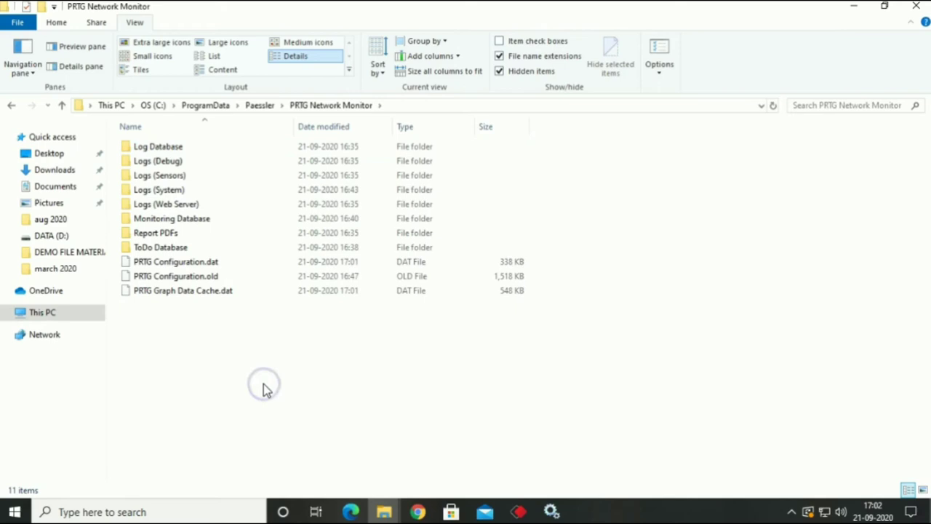
key(ctrl+v)
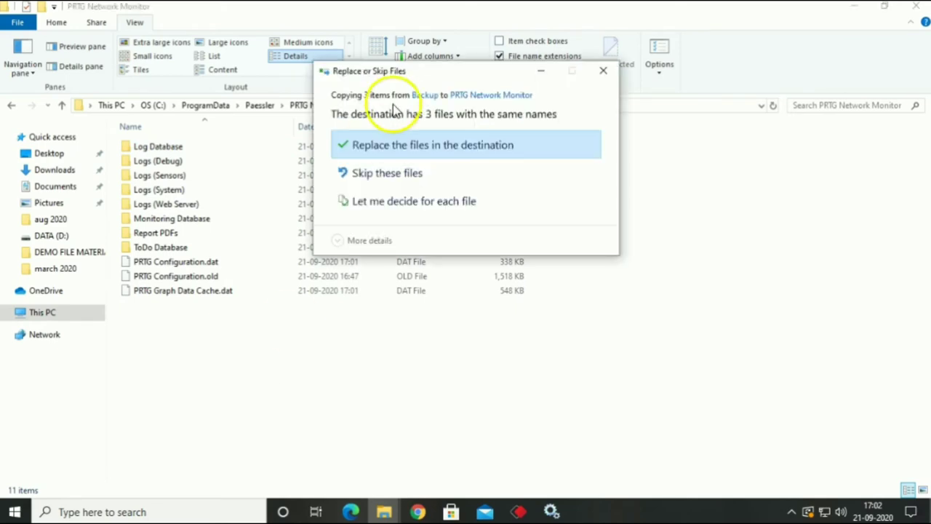
click(390, 144)
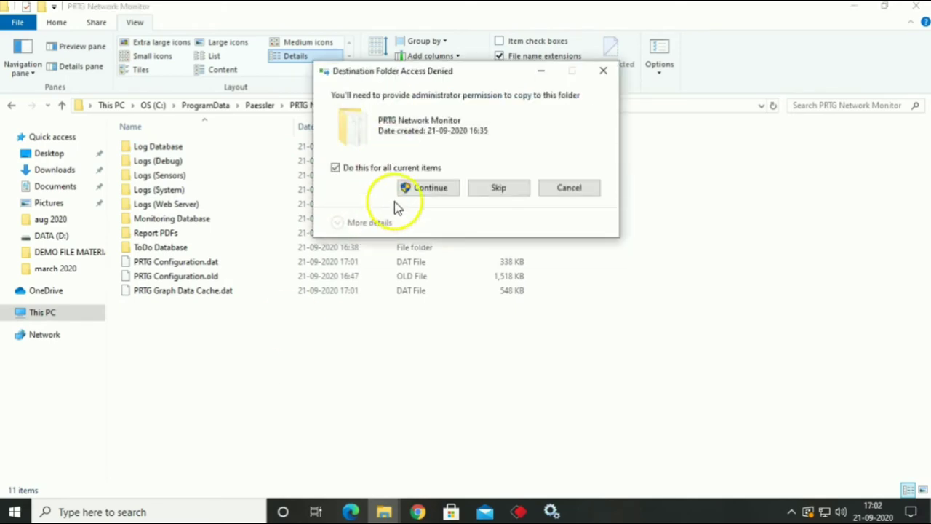
click(426, 188)
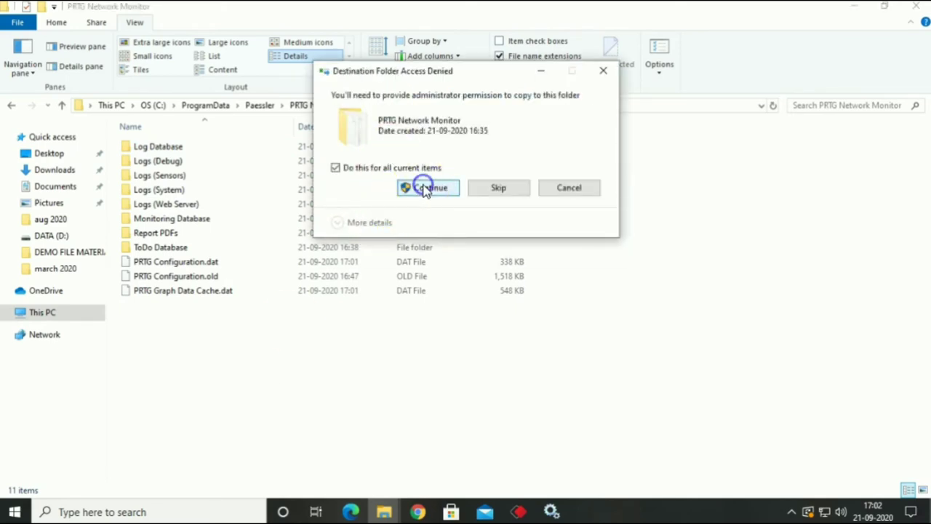
Step: Paste the backup files into the PRTG Network Monitor folder once more, replacing the files and granting administrator permission
right_click(312, 367)
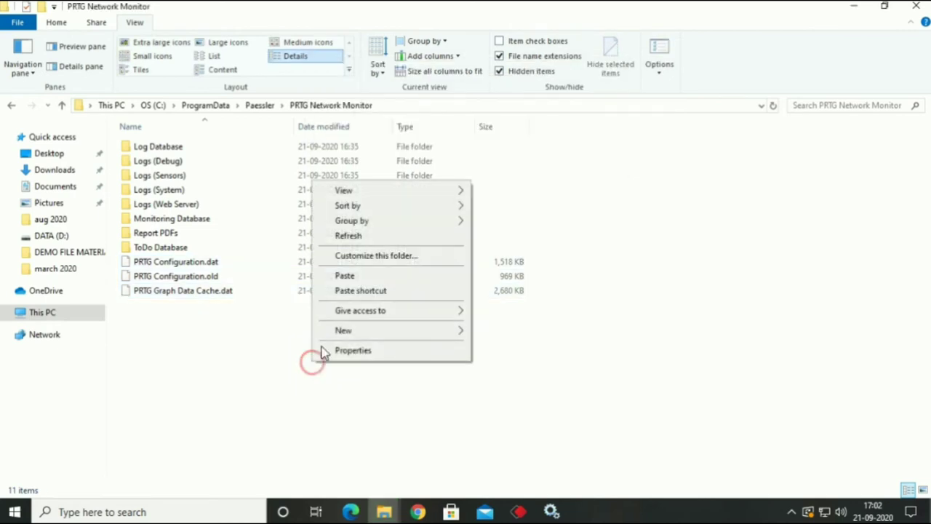
click(354, 276)
click(409, 148)
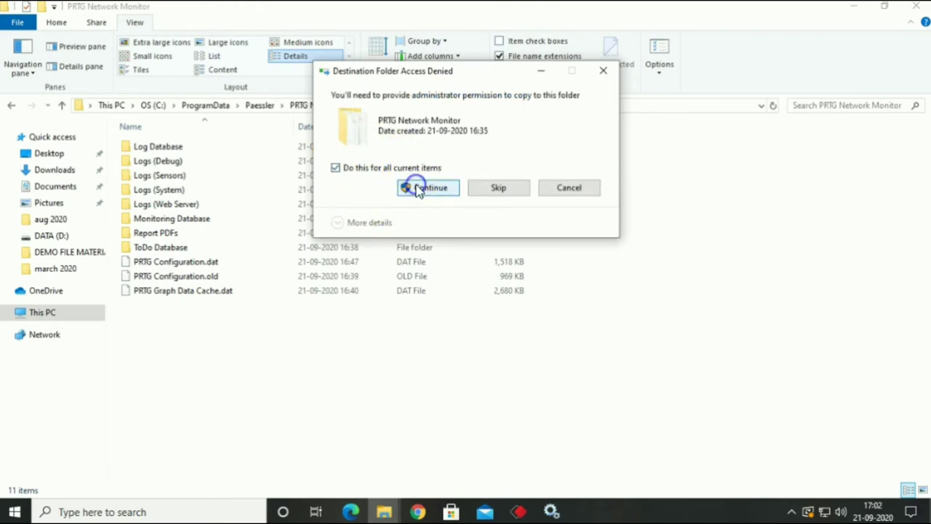
click(419, 188)
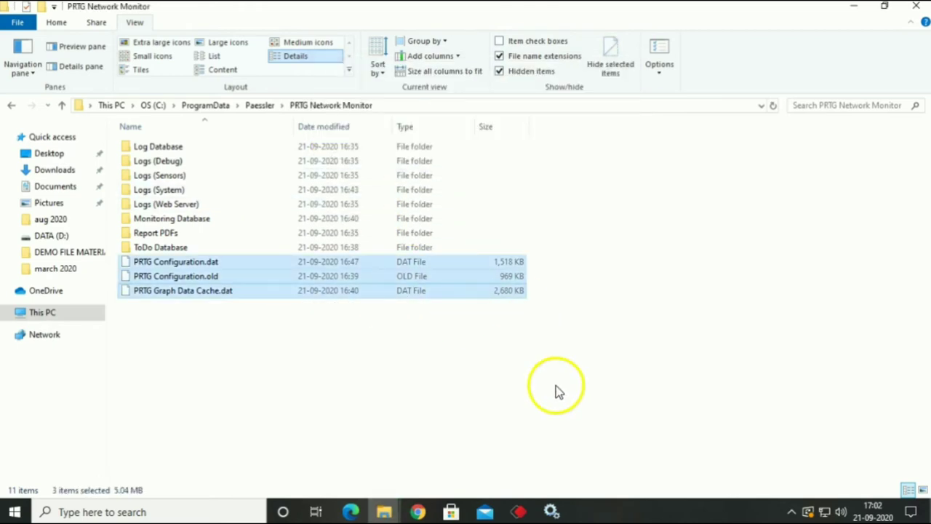
Step: Return to the Services console and start the PRTG Core Server Service
click(552, 511)
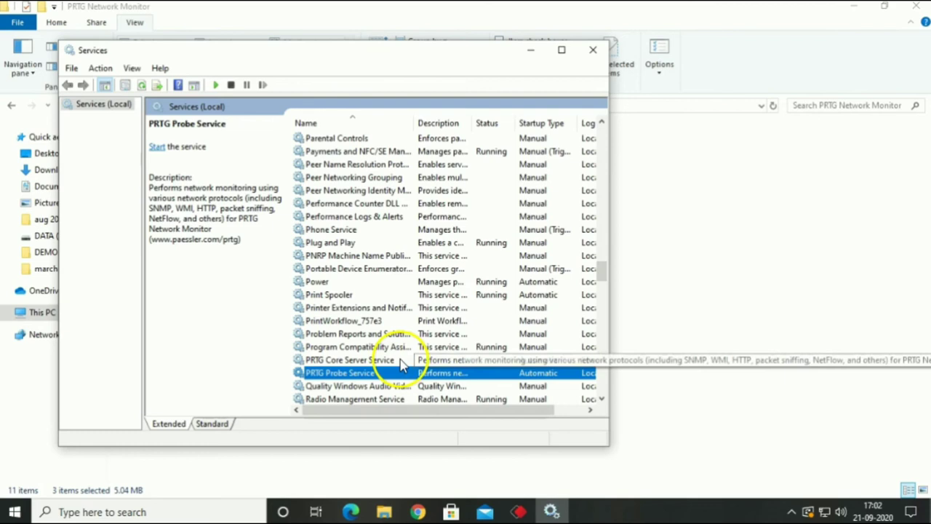
click(354, 359)
right_click(353, 361)
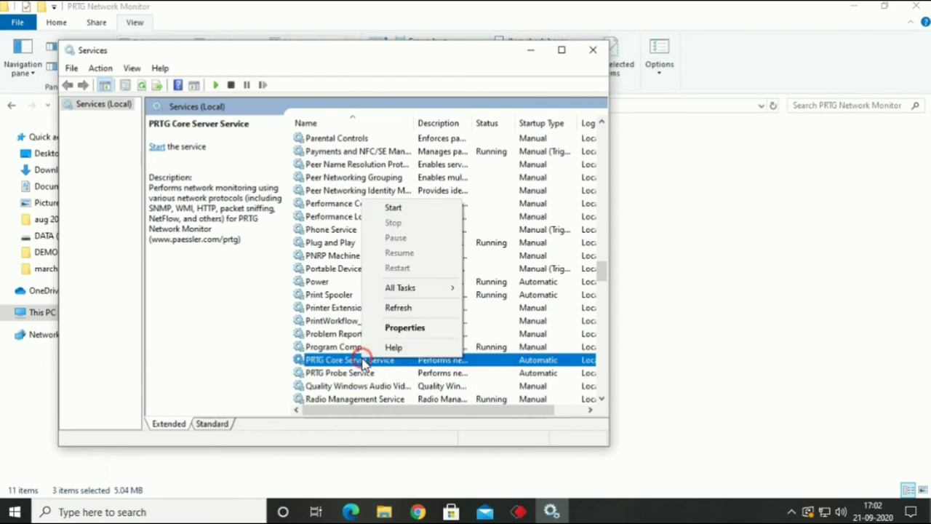
click(394, 208)
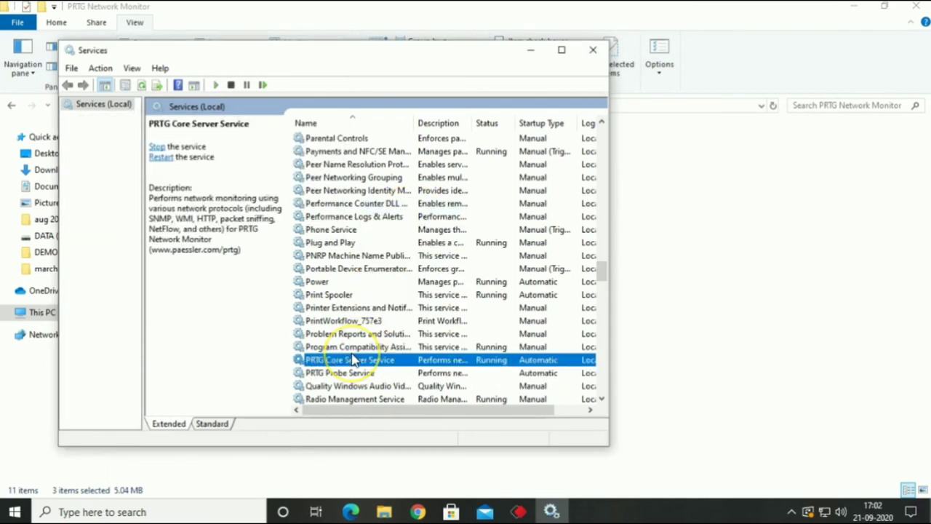
Step: Start the PRTG Probe Service and minimize the open windows to show the desktop
click(348, 374)
right_click(354, 372)
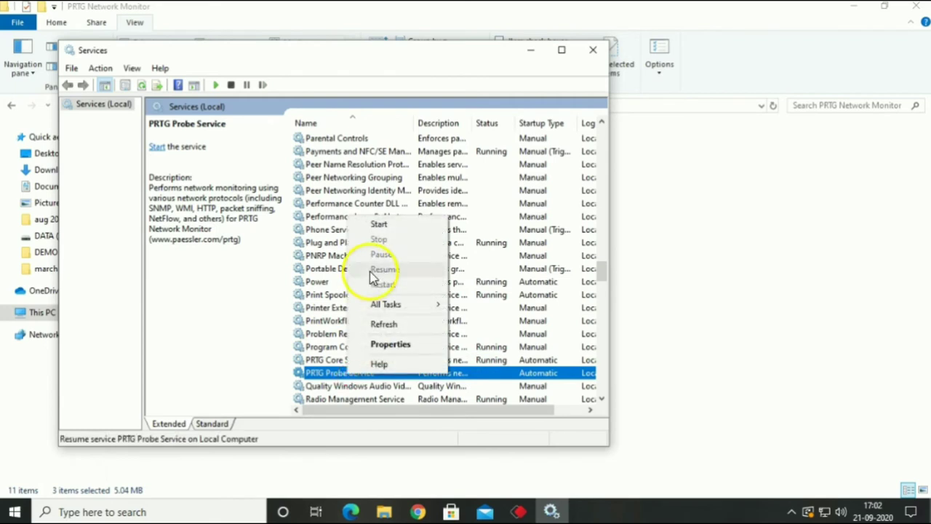
click(380, 226)
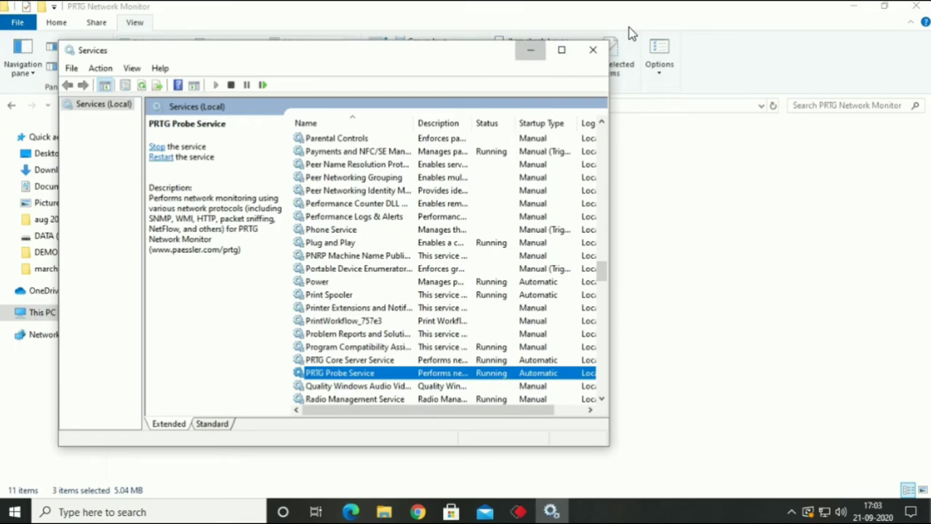
click(856, 9)
Step: Open the PRTG Network Monitor web interface from the desktop and view the Main device in 1st group
click(69, 356)
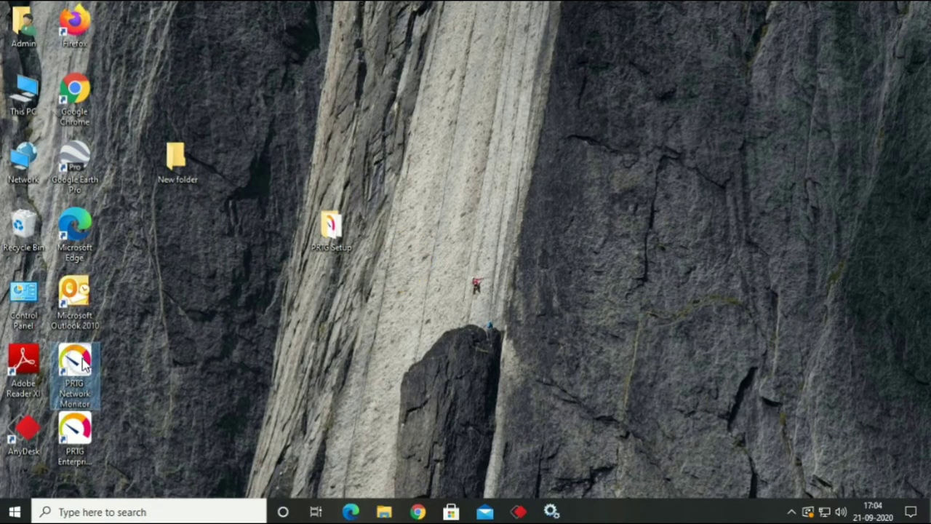
double_click(82, 364)
click(536, 240)
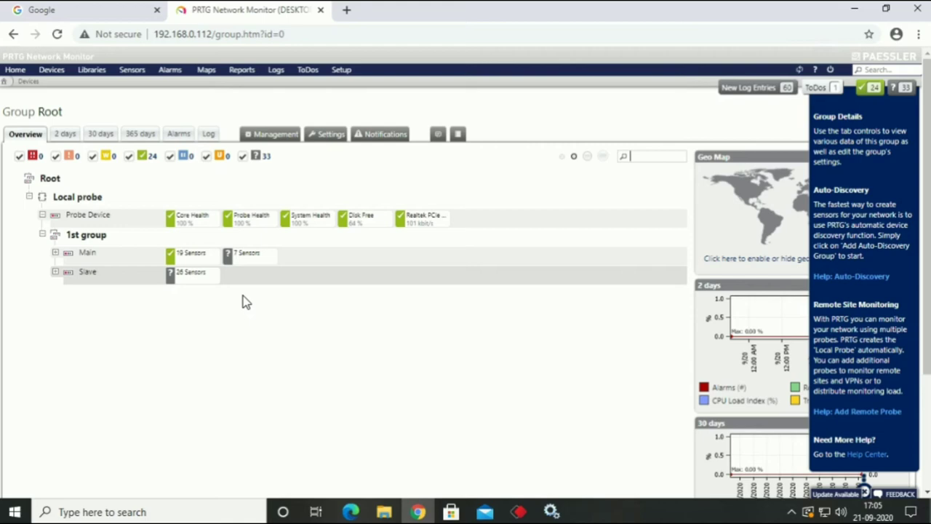
click(86, 253)
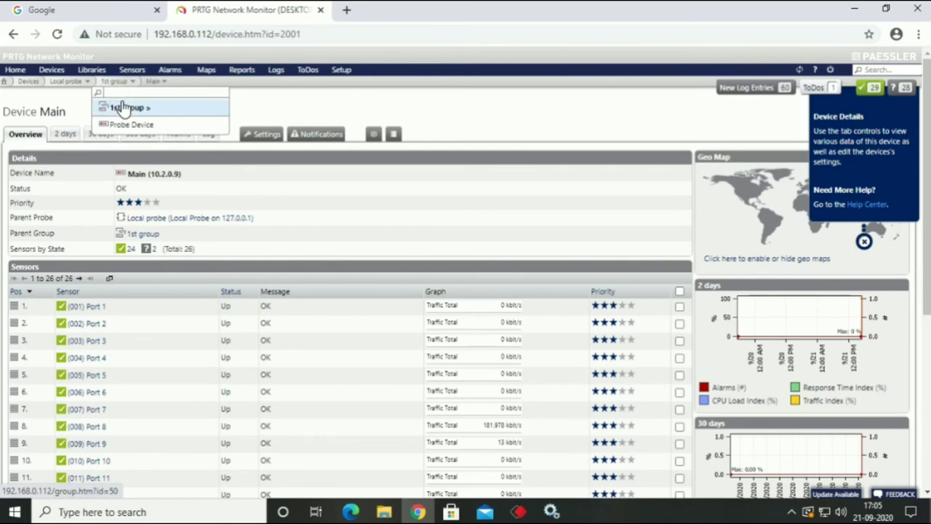
Step: View the Slave device in 1st group and expand the port sensors of both Slave and Main in the group overview
click(119, 102)
click(61, 216)
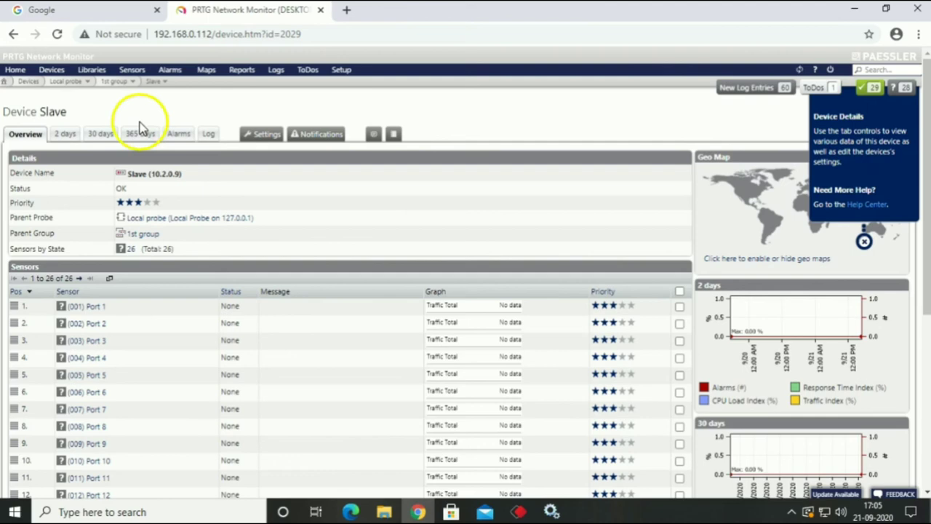
click(125, 109)
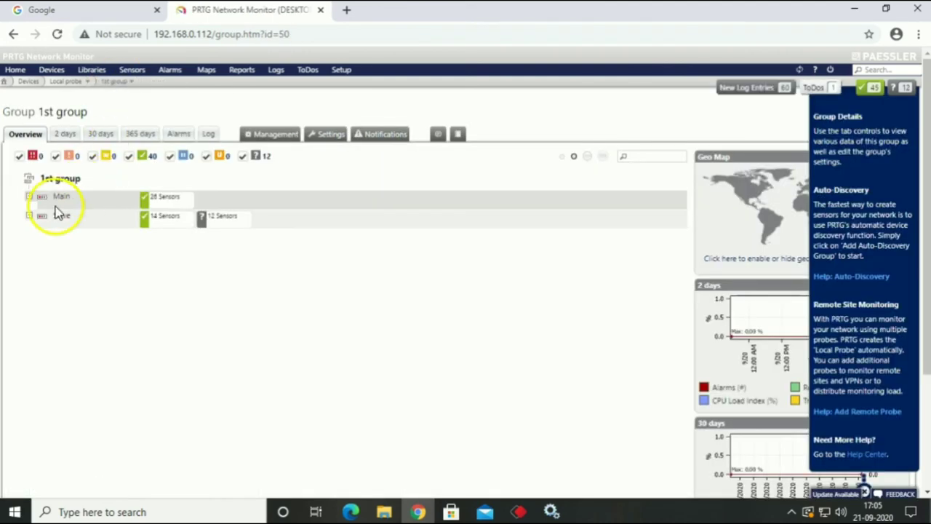
click(29, 215)
click(29, 196)
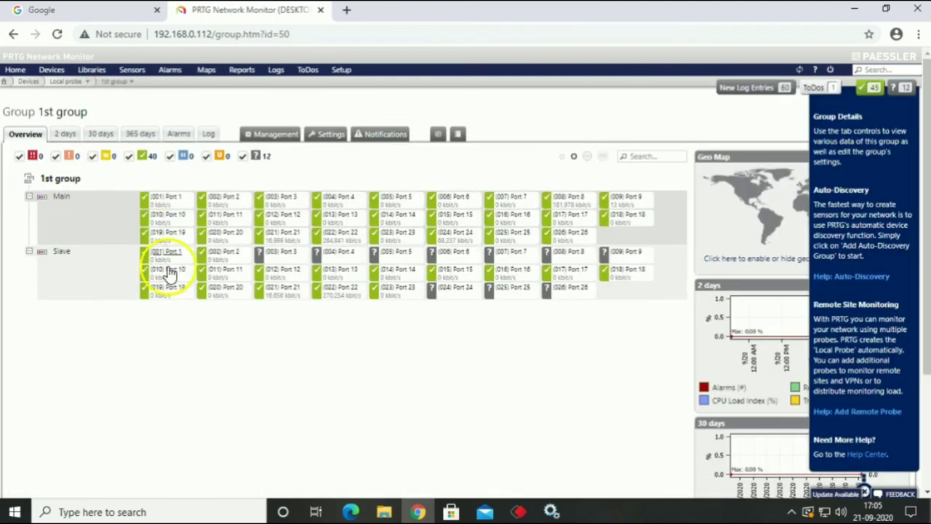
Step: Switch to the PRTG Enterprise Console and view the live graph of (009) Port 9 under the Main device in 1st group
click(854, 10)
click(86, 421)
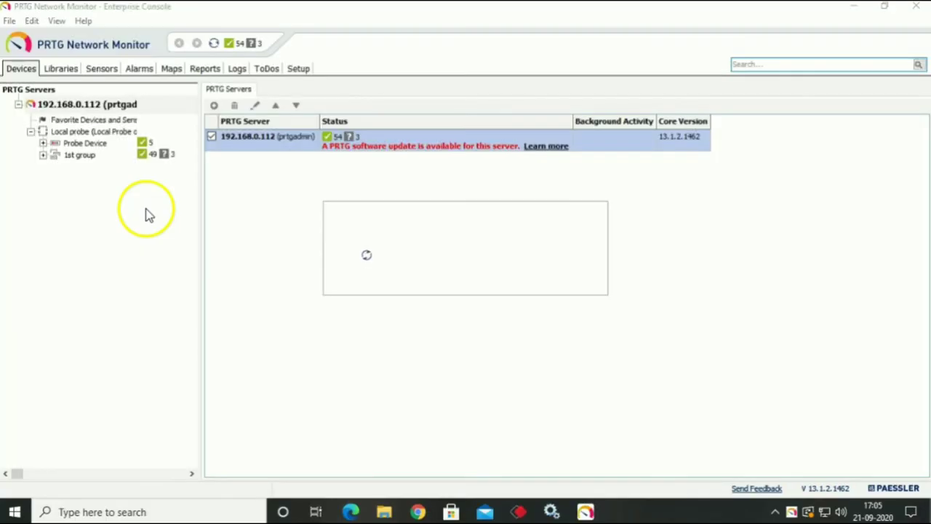
click(42, 156)
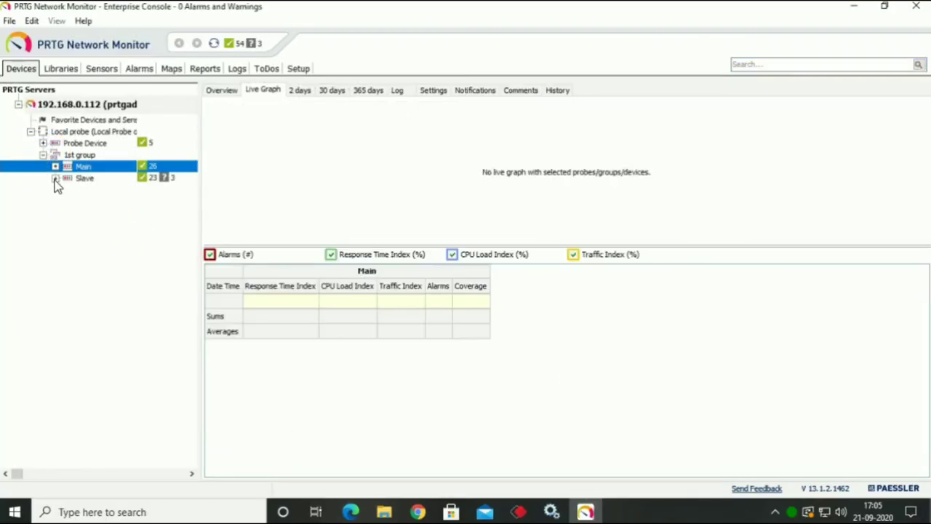
click(55, 167)
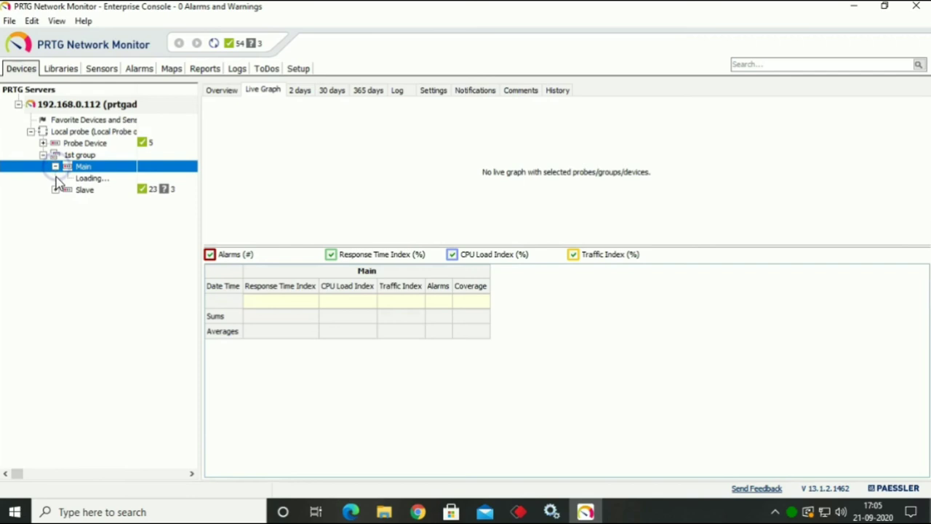
click(56, 156)
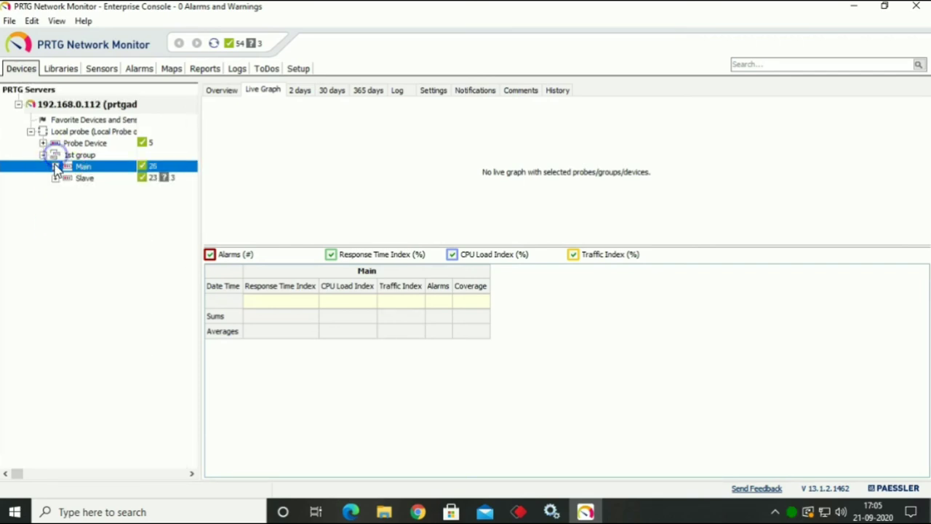
click(55, 166)
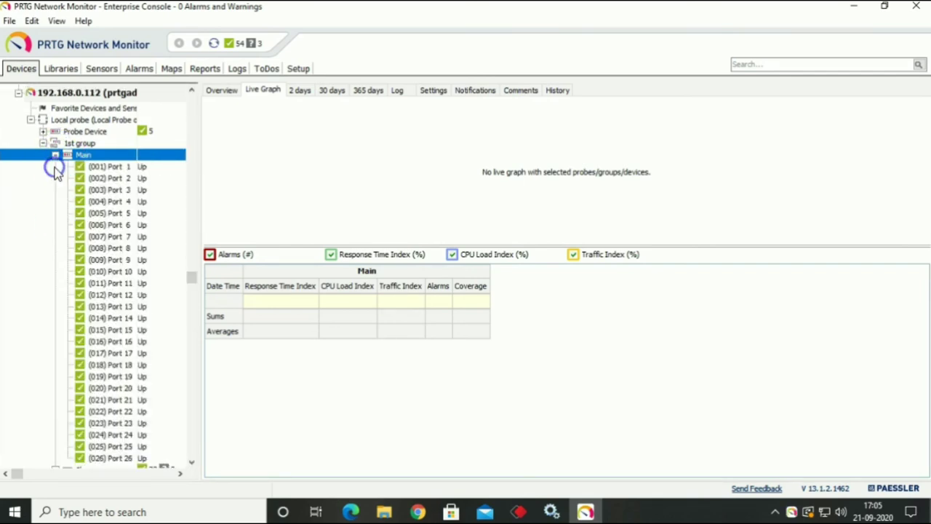
click(114, 260)
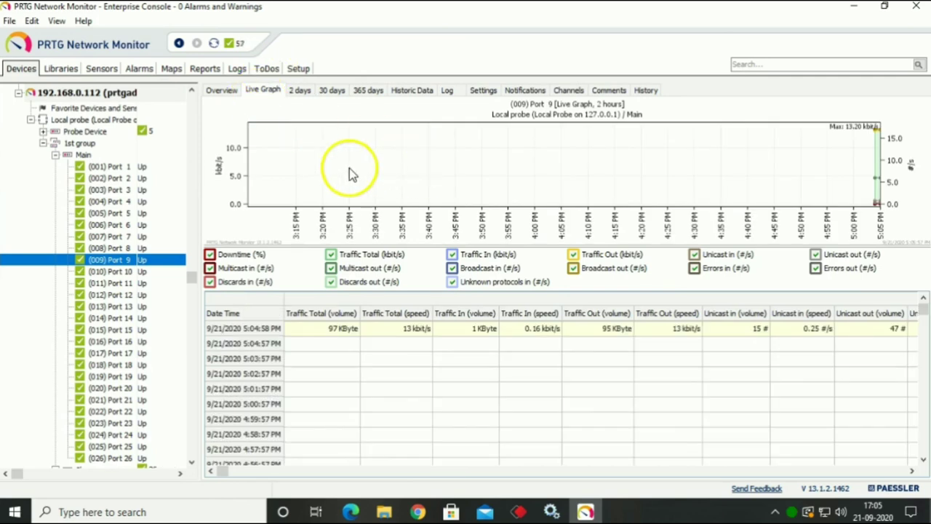
Step: View the live graph of (024) Port 24 under the Slave device and close the Enterprise Console
click(57, 158)
click(55, 155)
click(56, 180)
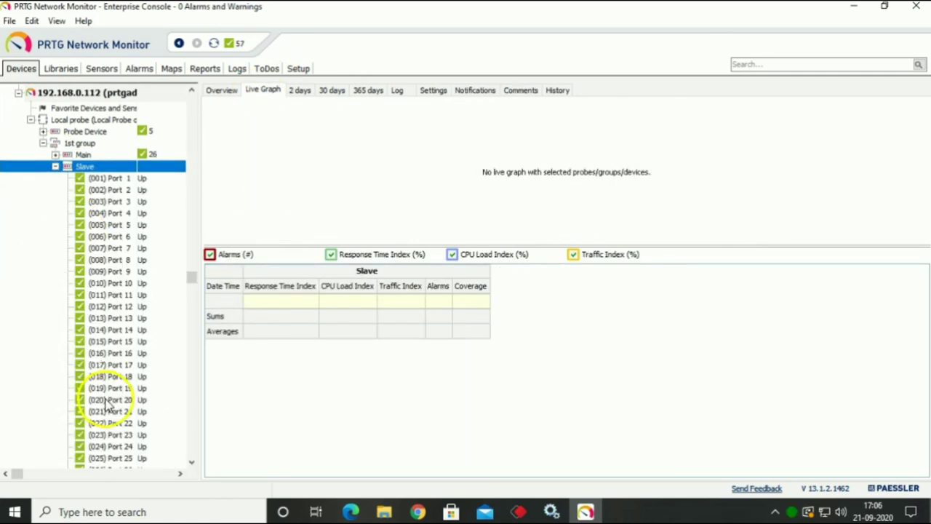
click(122, 446)
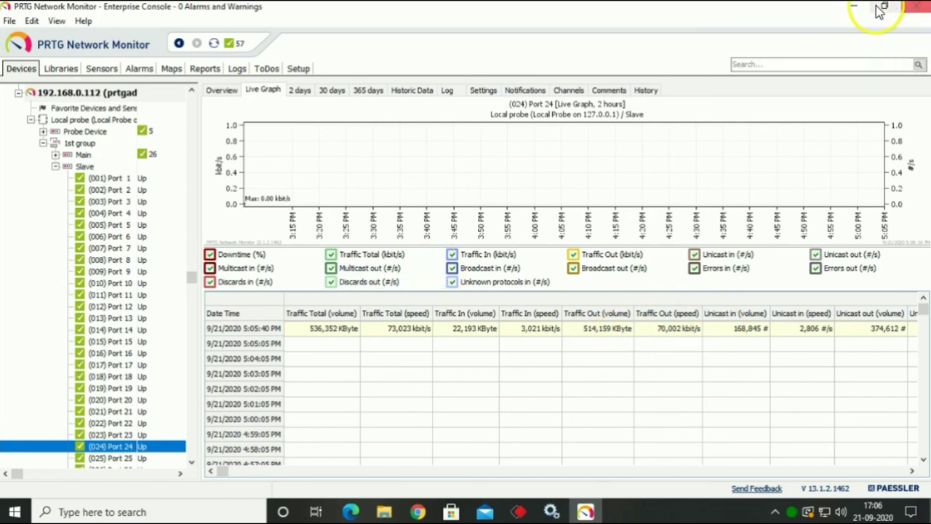
click(905, 8)
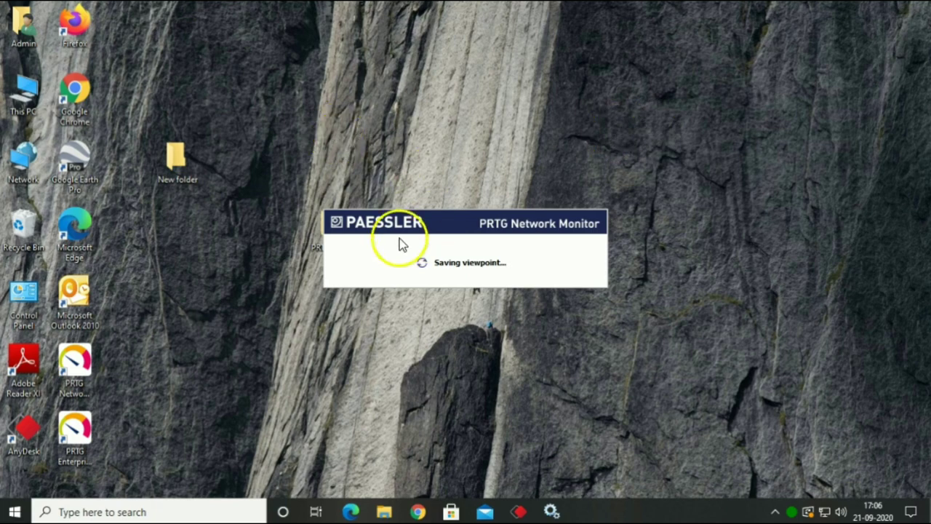